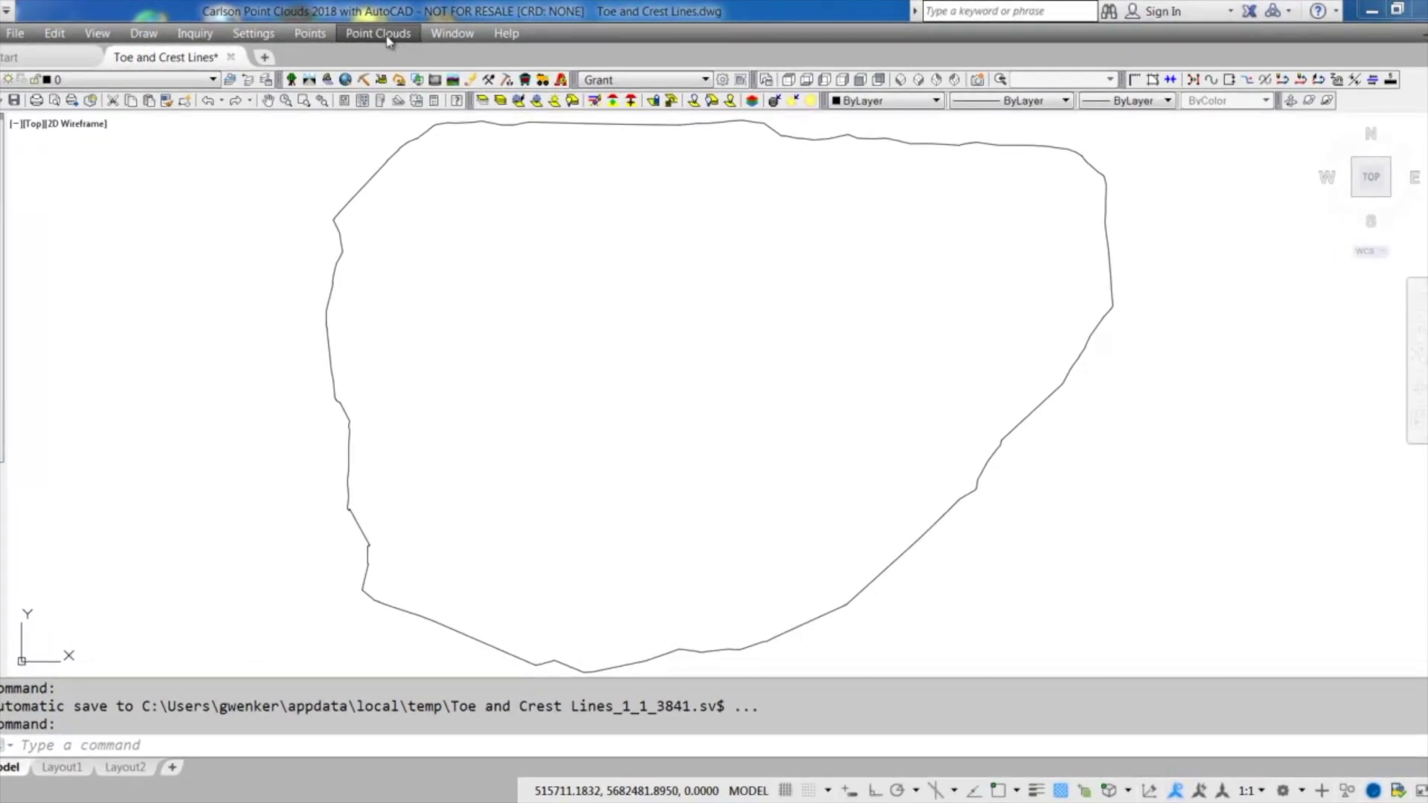
- From the Point Cloud Manager, create a new project named demo at C:\Drawings\DryFork\demo.pc
{"action": "left_click", "coordinate": [387, 38]}
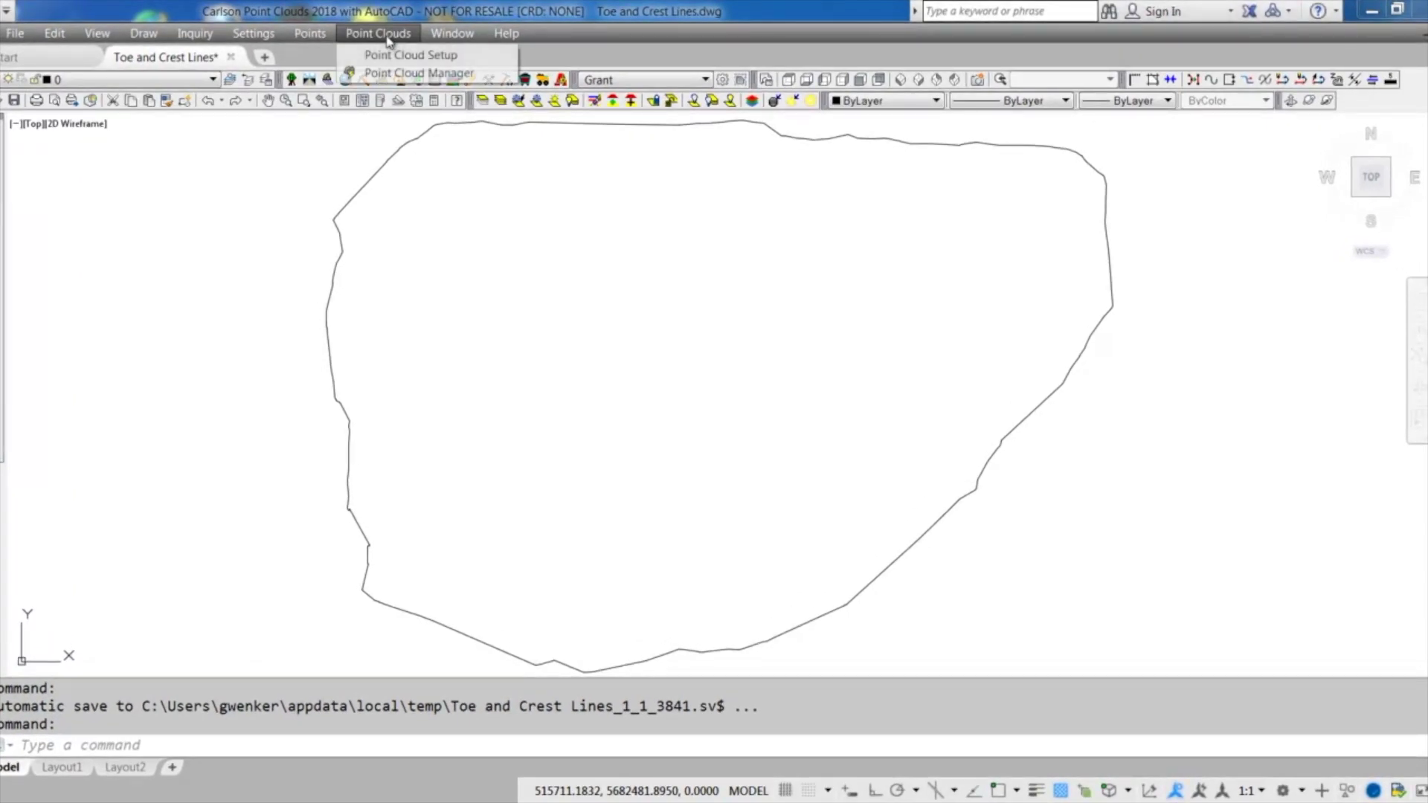
{"action": "left_click", "coordinate": [415, 70]}
{"action": "left_click_drag", "start_coordinate": [216, 51], "coordinate": [228, 51]}
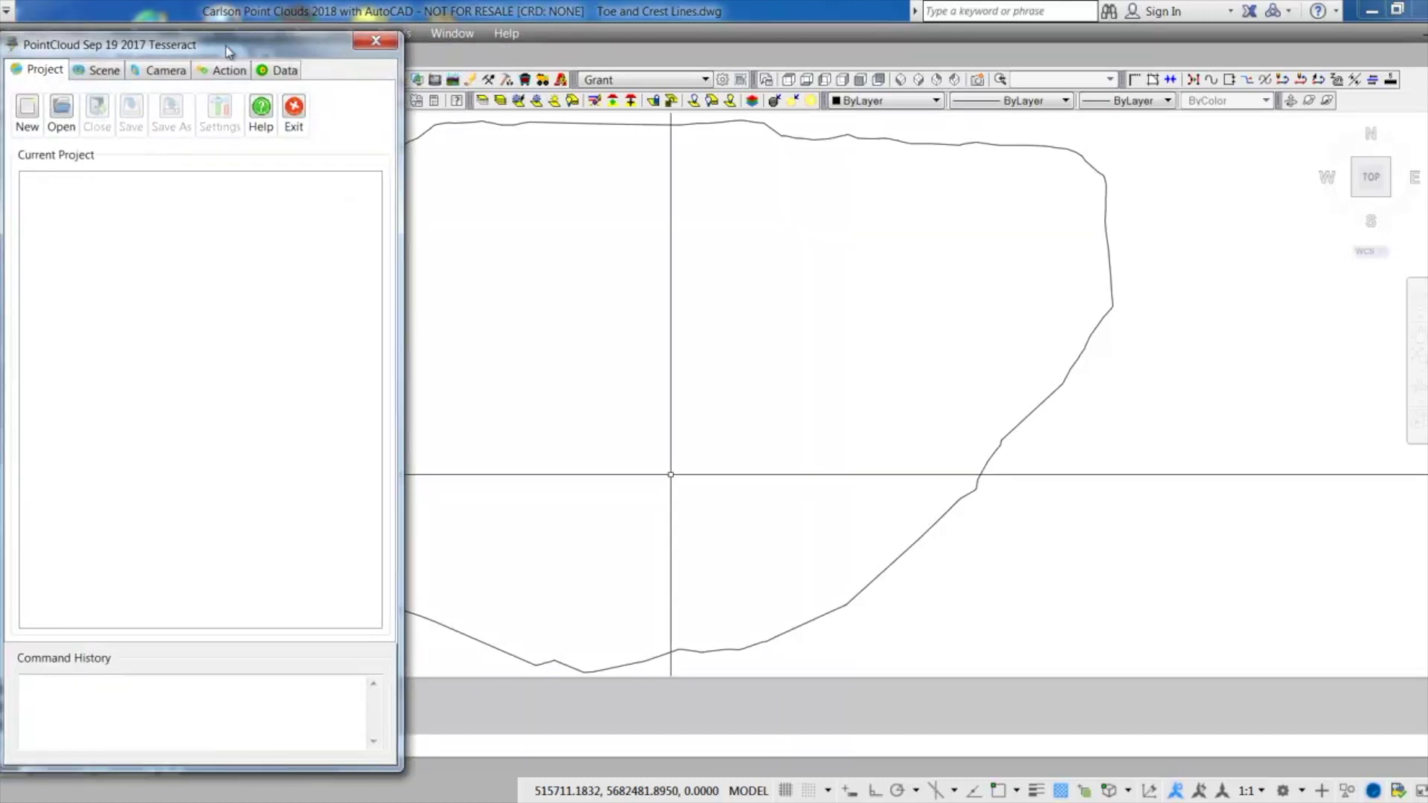
{"action": "left_click", "coordinate": [28, 109]}
{"action": "left_click_drag", "start_coordinate": [854, 211], "coordinate": [833, 206]}
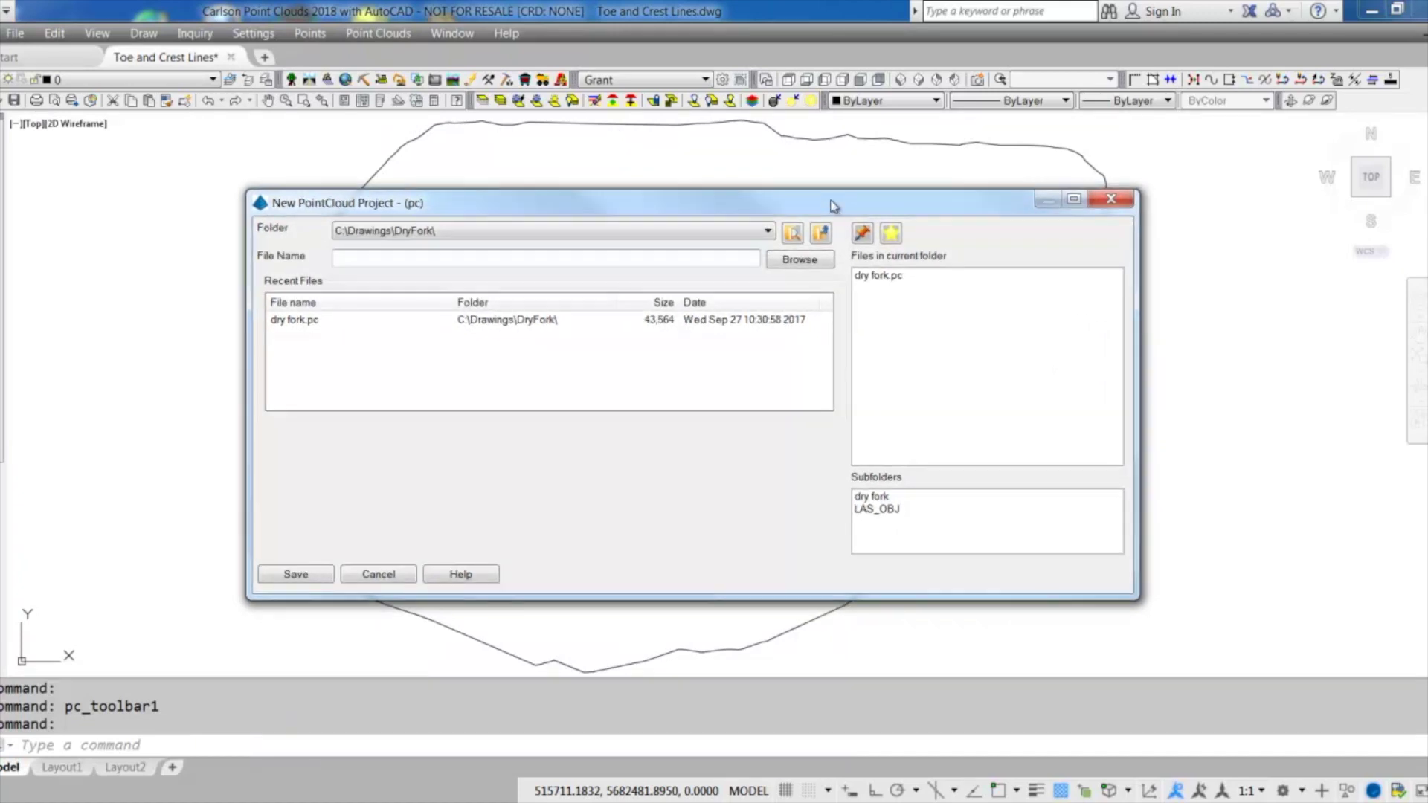
{"action": "left_click", "coordinate": [422, 256]}
{"action": "type", "text": "demo"}
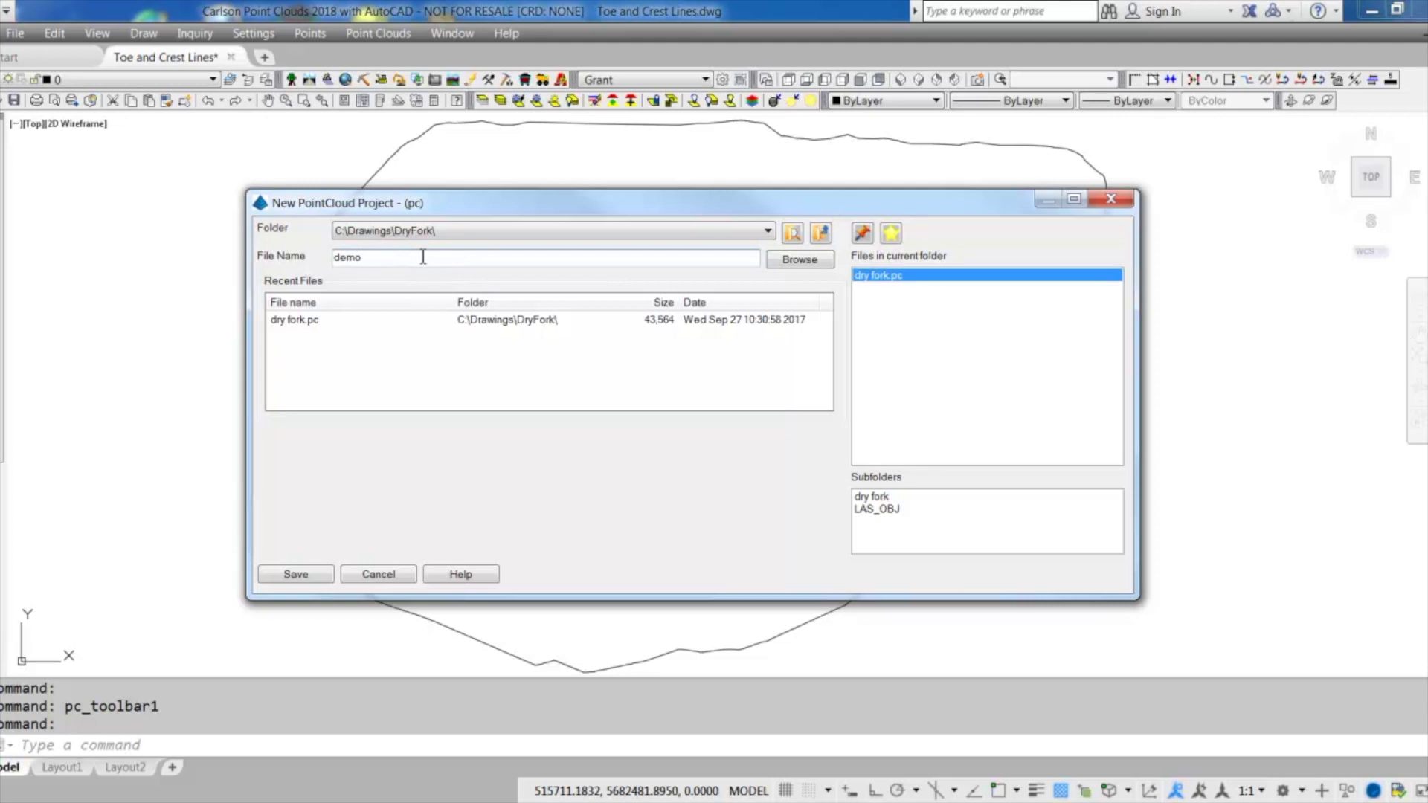
{"action": "left_click", "coordinate": [295, 574]}
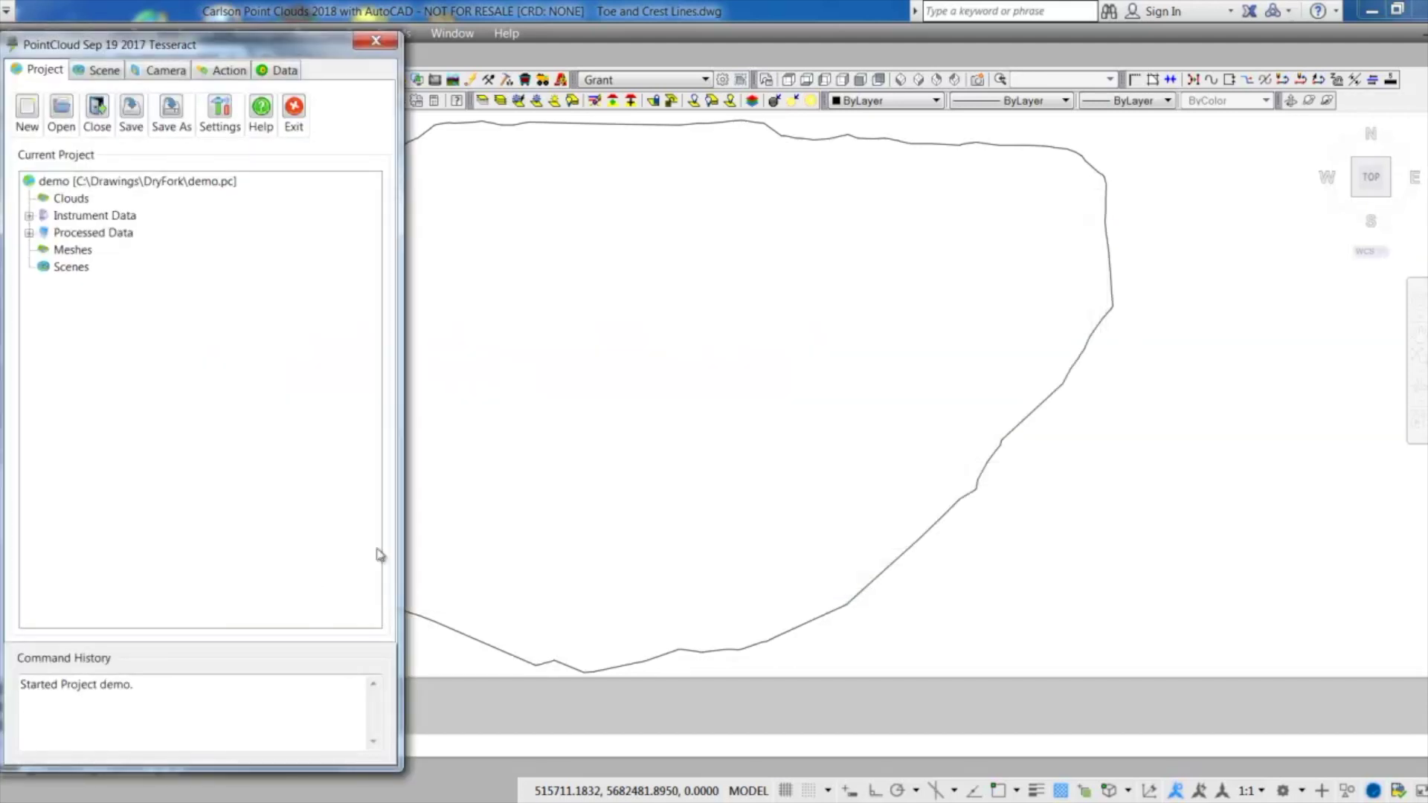
{"action": "left_click_drag", "start_coordinate": [139, 47], "coordinate": [148, 48]}
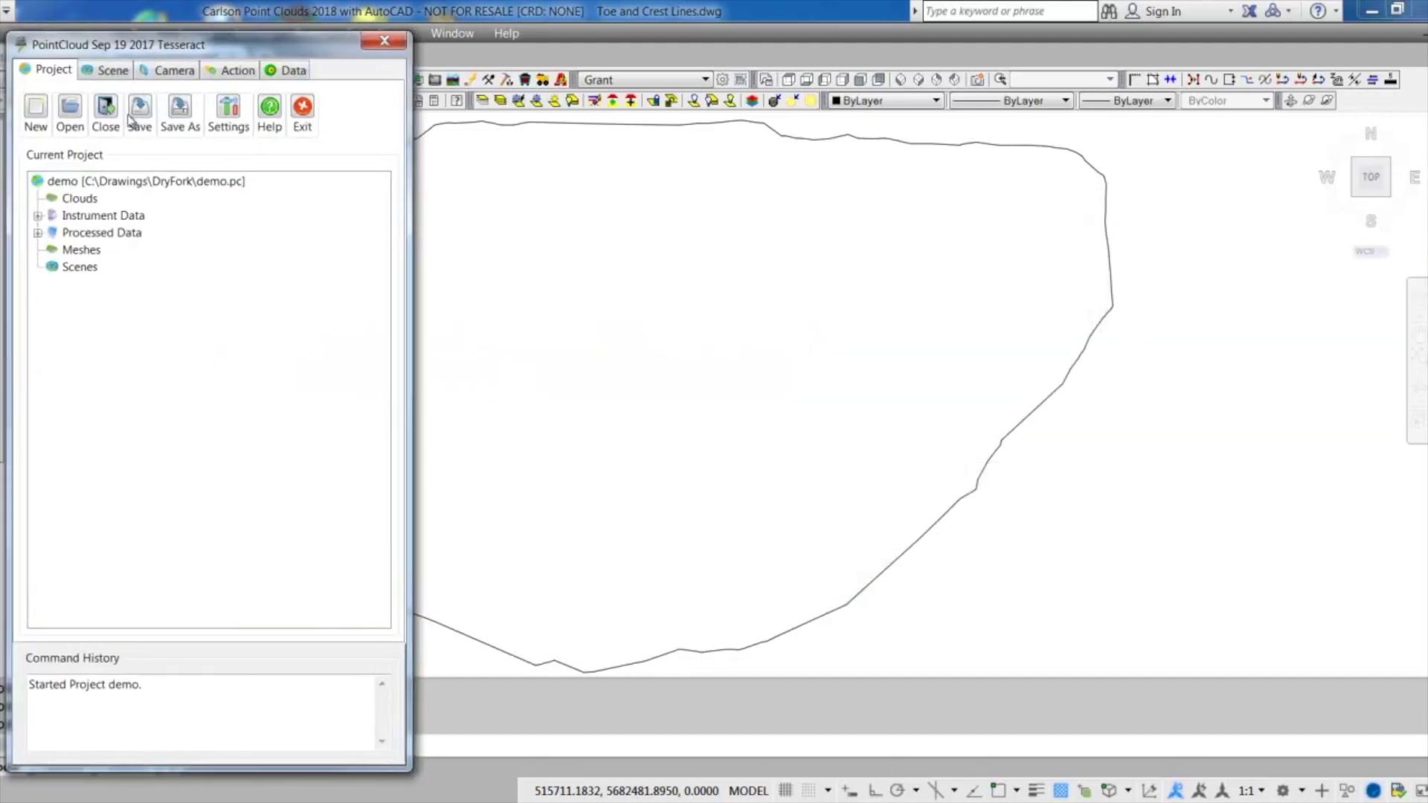
- Import Surface Mine.las from the LAS_OBJ folder into Clouds with None unit conversion
{"action": "left_click", "coordinate": [78, 200]}
{"action": "right_click", "coordinate": [78, 201]}
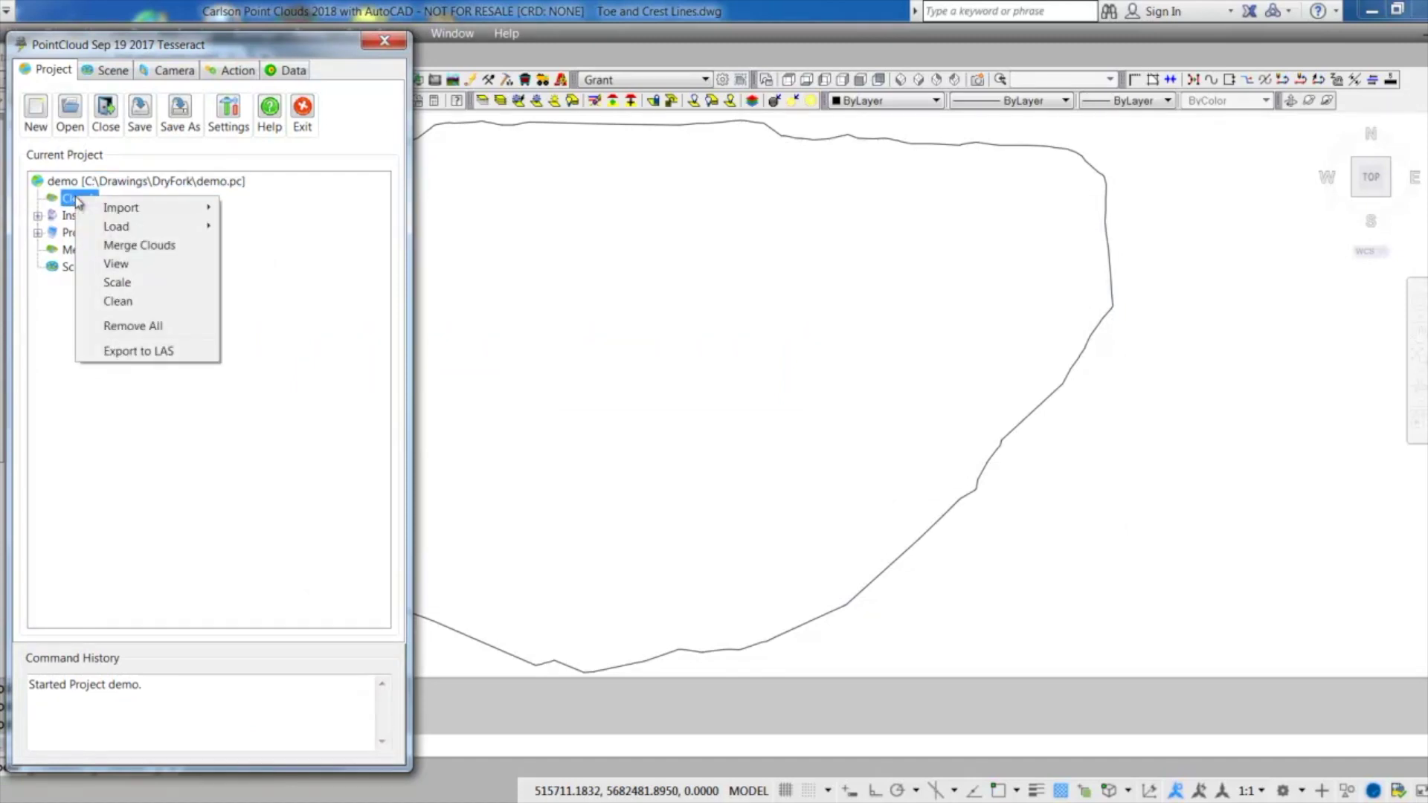
{"action": "mouse_move", "coordinate": [122, 207]}
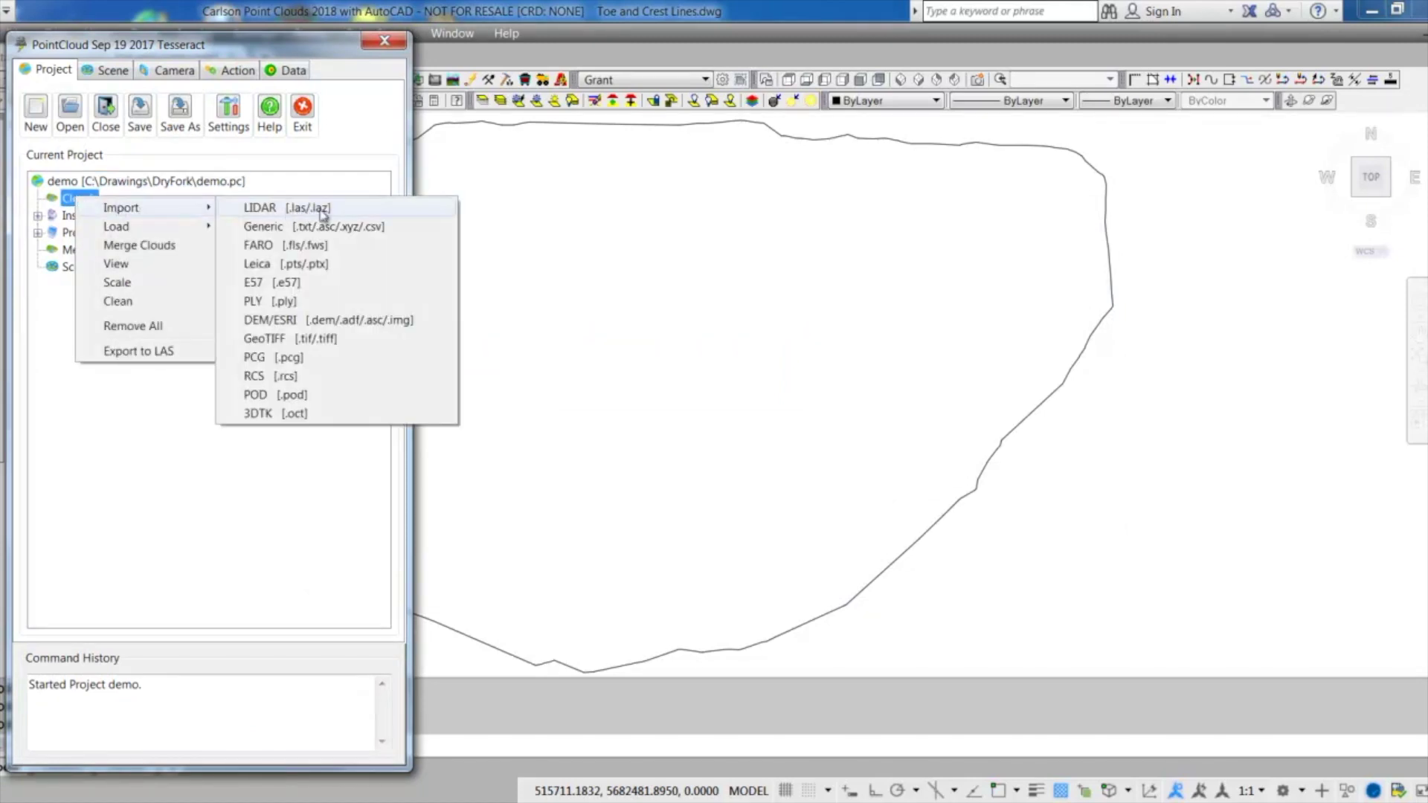
{"action": "left_click", "coordinate": [287, 207]}
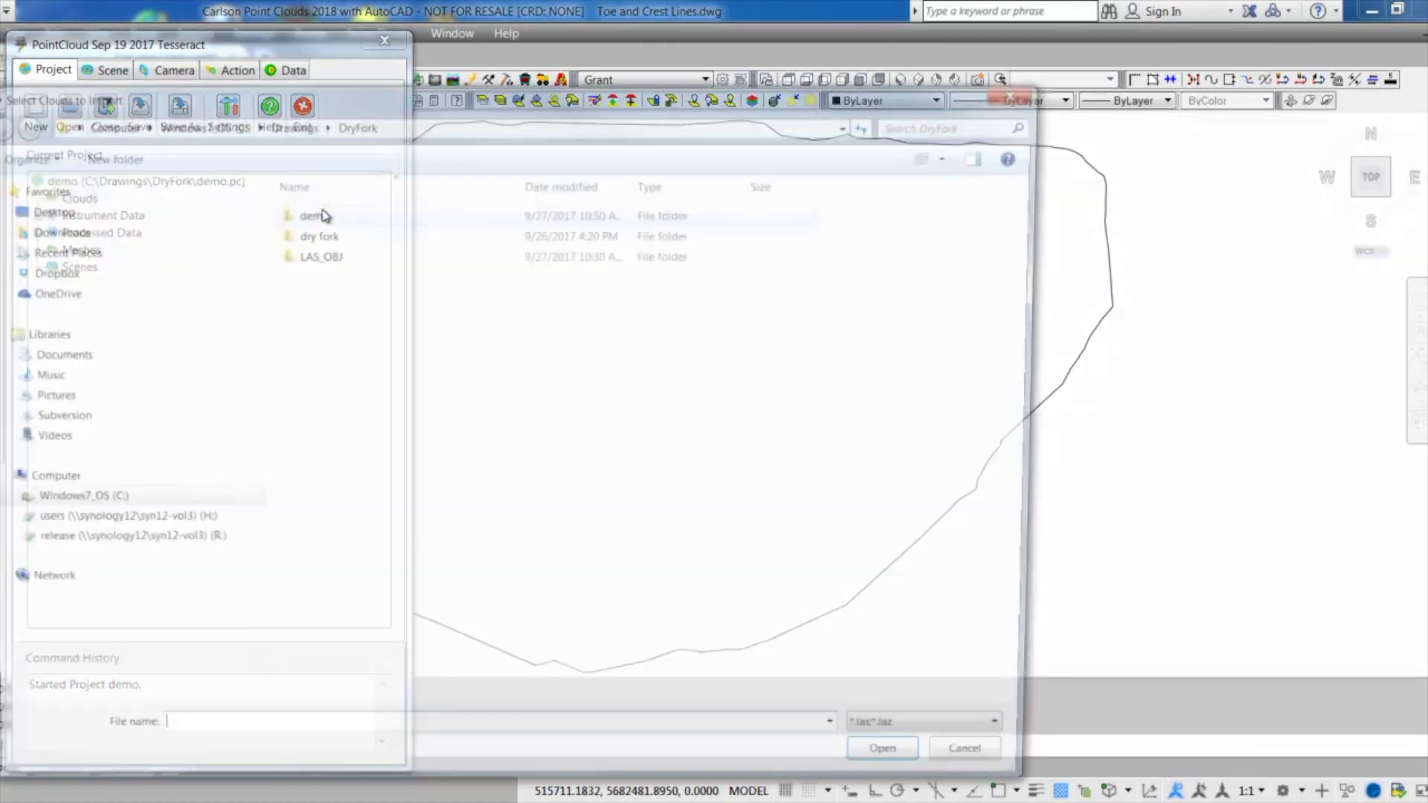
{"action": "double_click", "coordinate": [337, 255]}
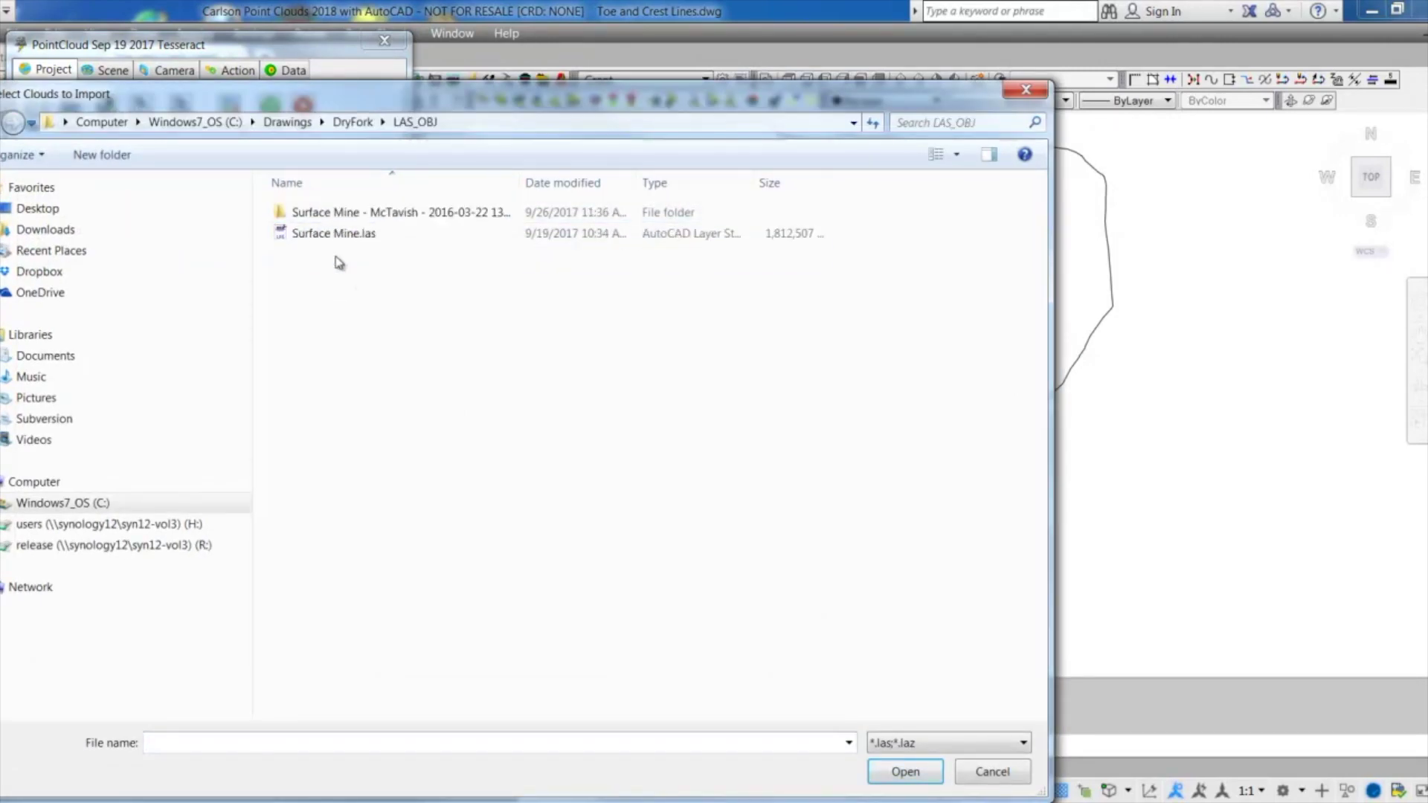
{"action": "left_click", "coordinate": [372, 235]}
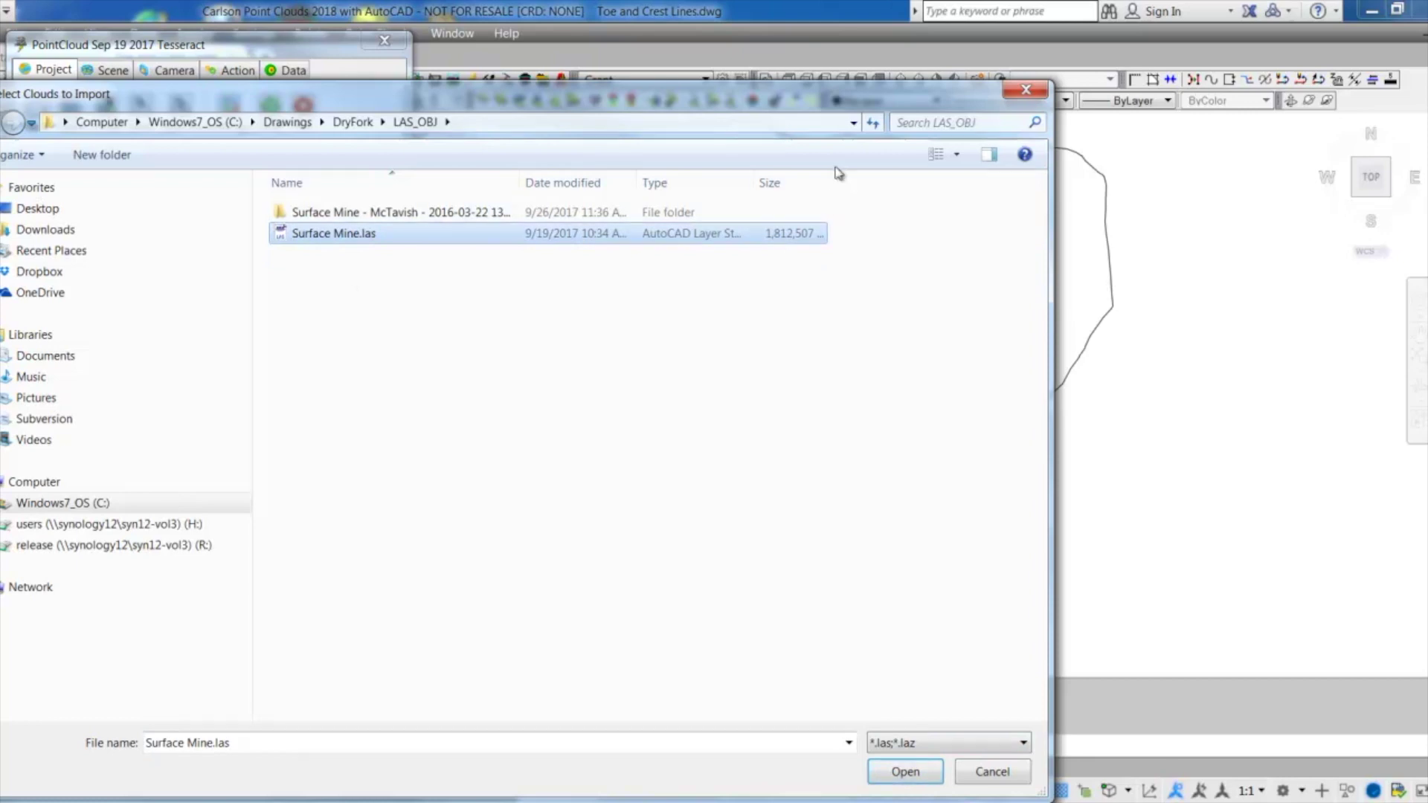
{"action": "left_click_drag", "start_coordinate": [828, 182], "coordinate": [883, 190]}
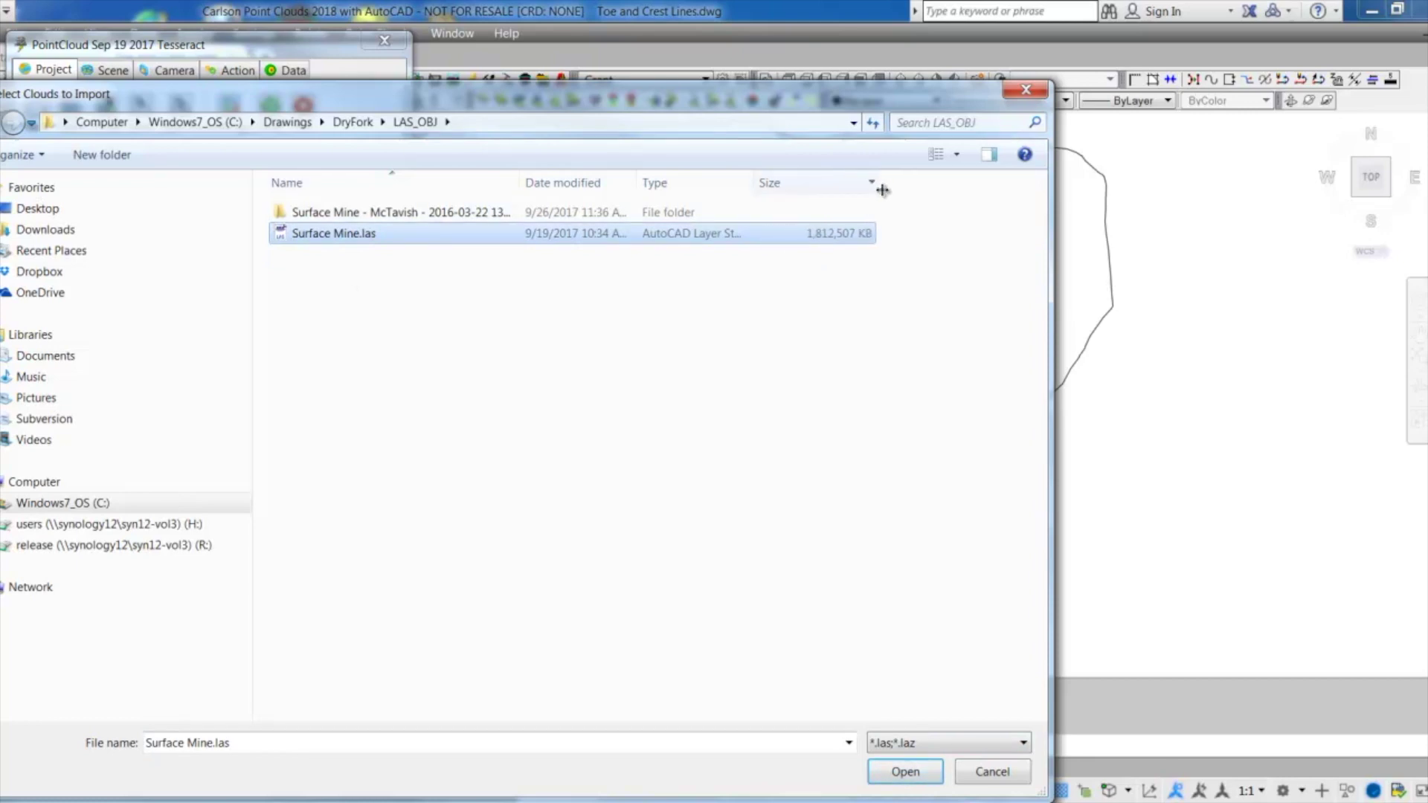
{"action": "left_click", "coordinate": [907, 772]}
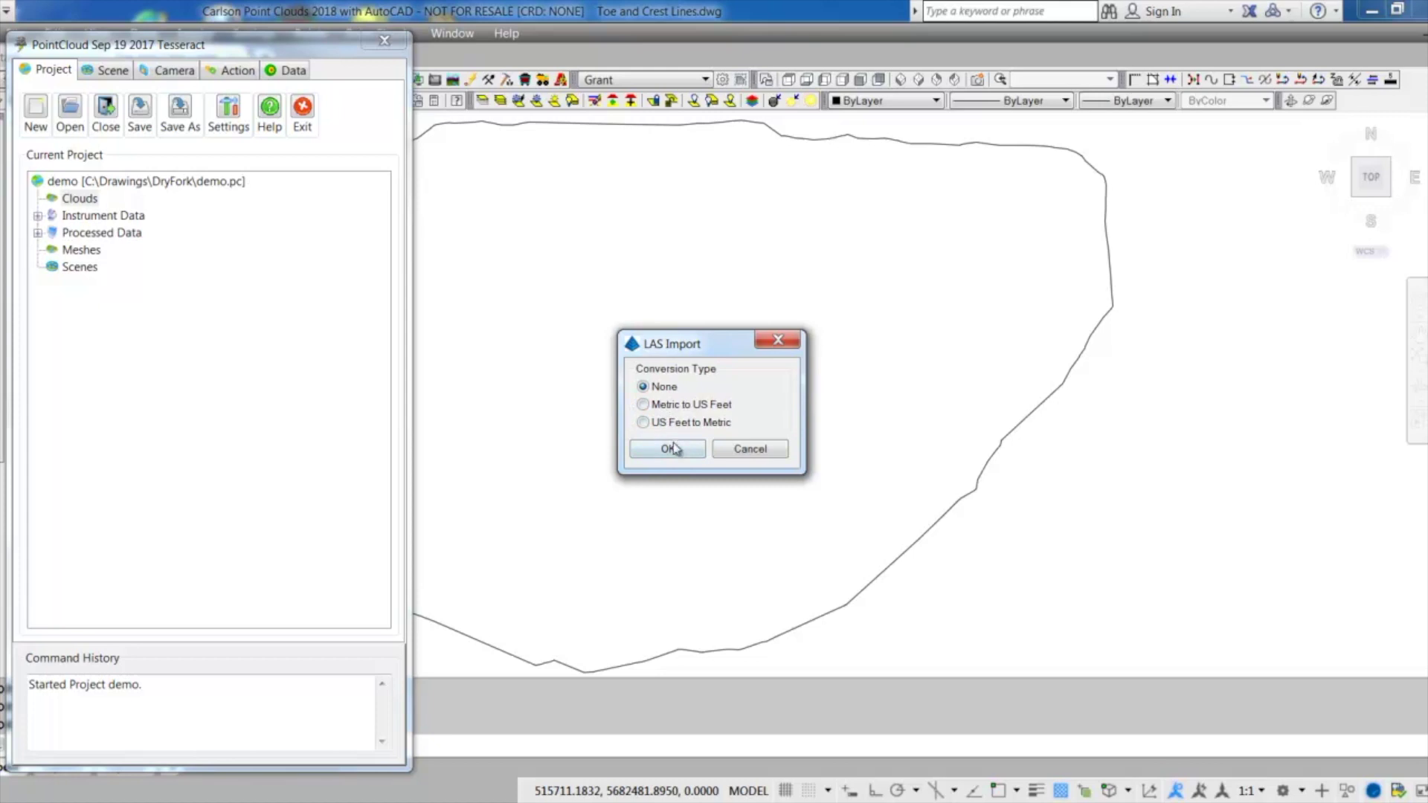
{"action": "left_click", "coordinate": [666, 451]}
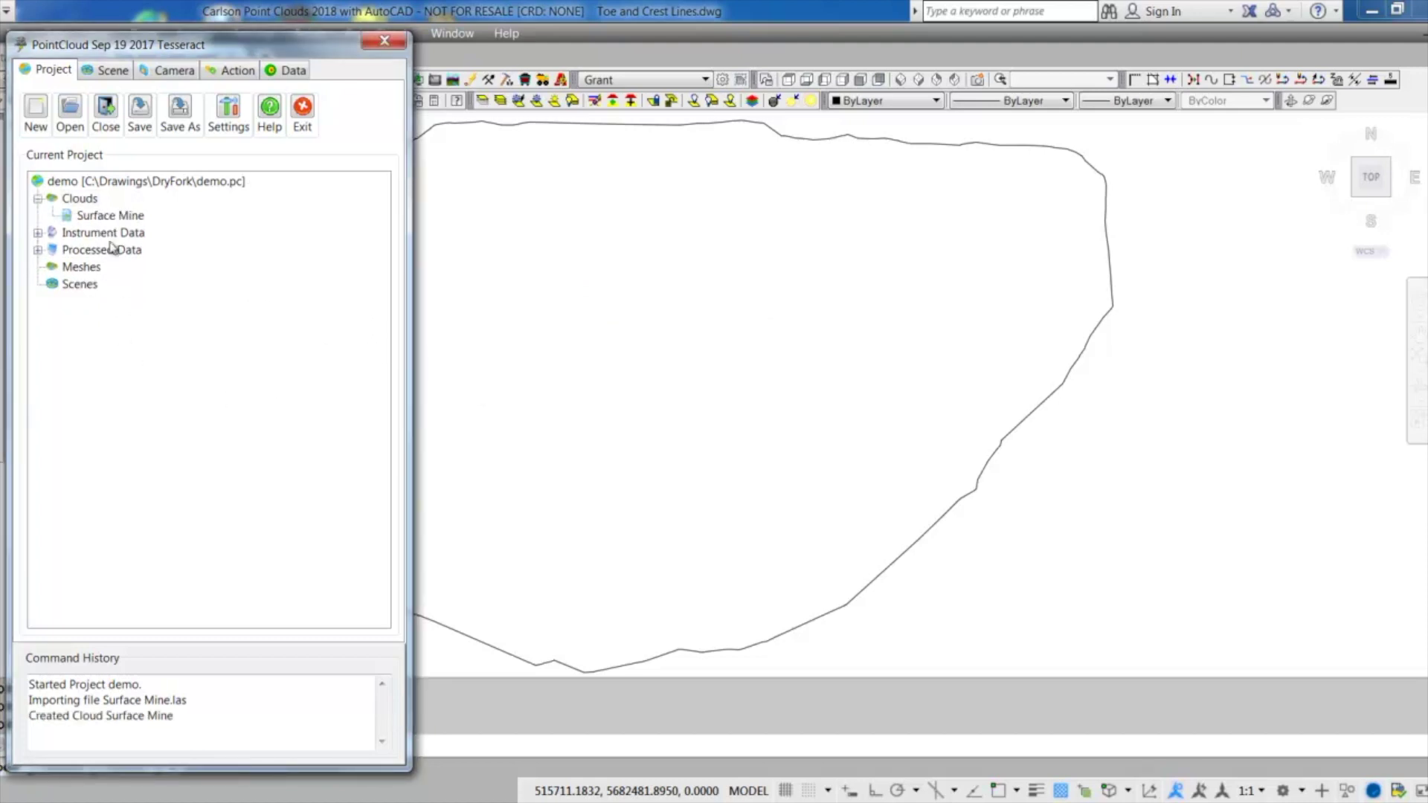
- View the Surface Mine cloud in a new 3D scene using Color/Direct mode
{"action": "left_click", "coordinate": [103, 215]}
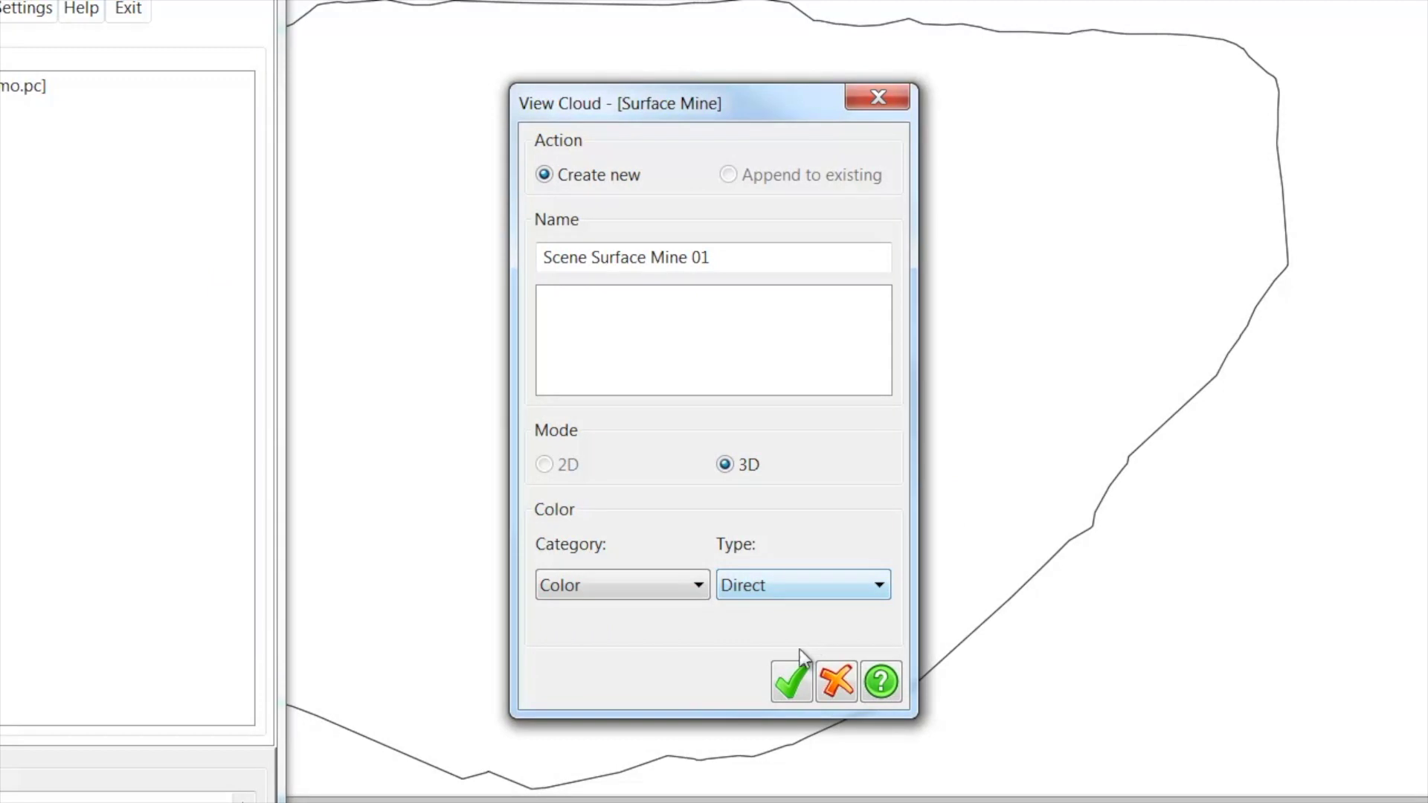
{"action": "left_click", "coordinate": [790, 688]}
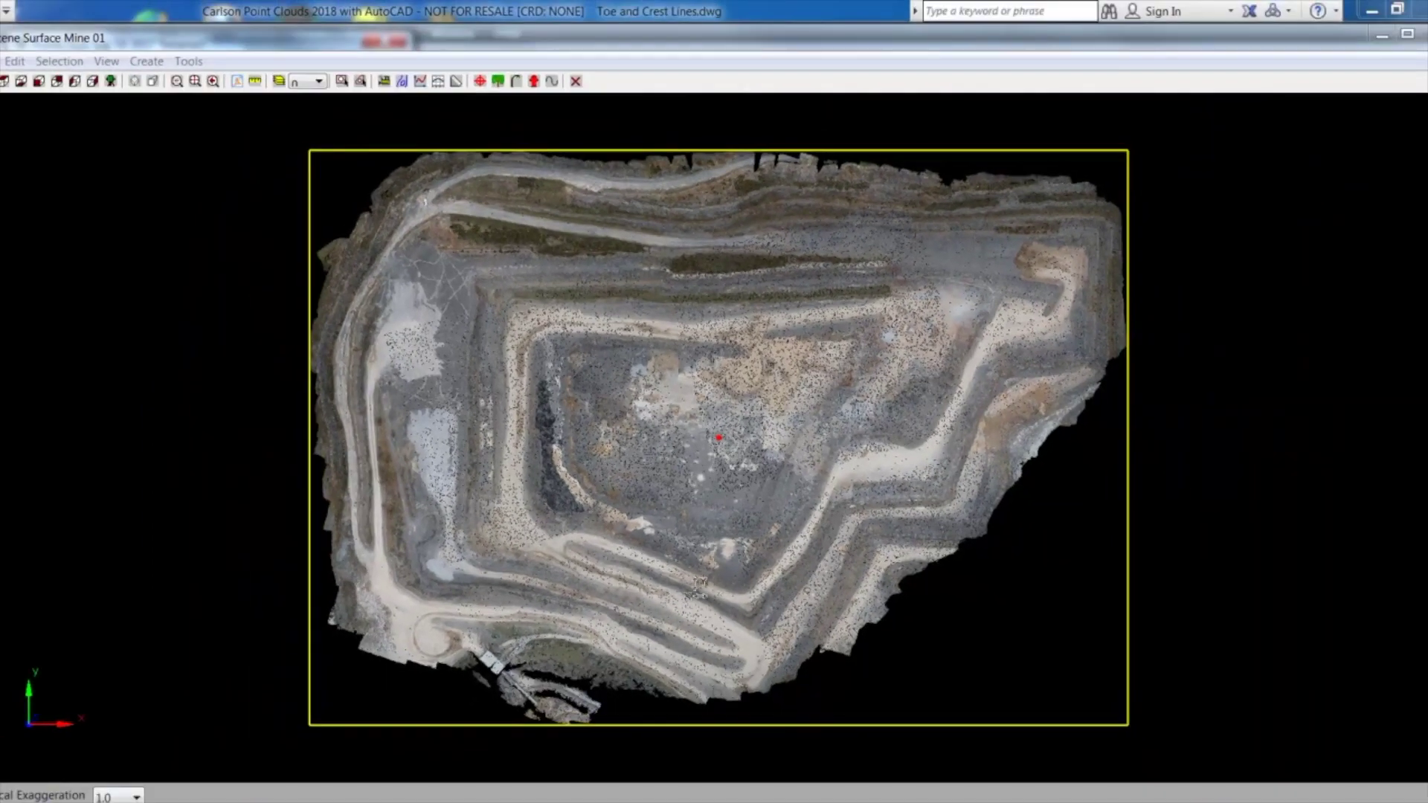
- Orbit and zoom the Surface Mine scene to inspect the terraced benches and slopes
{"action": "left_click_drag", "start_coordinate": [688, 595], "coordinate": [713, 396]}
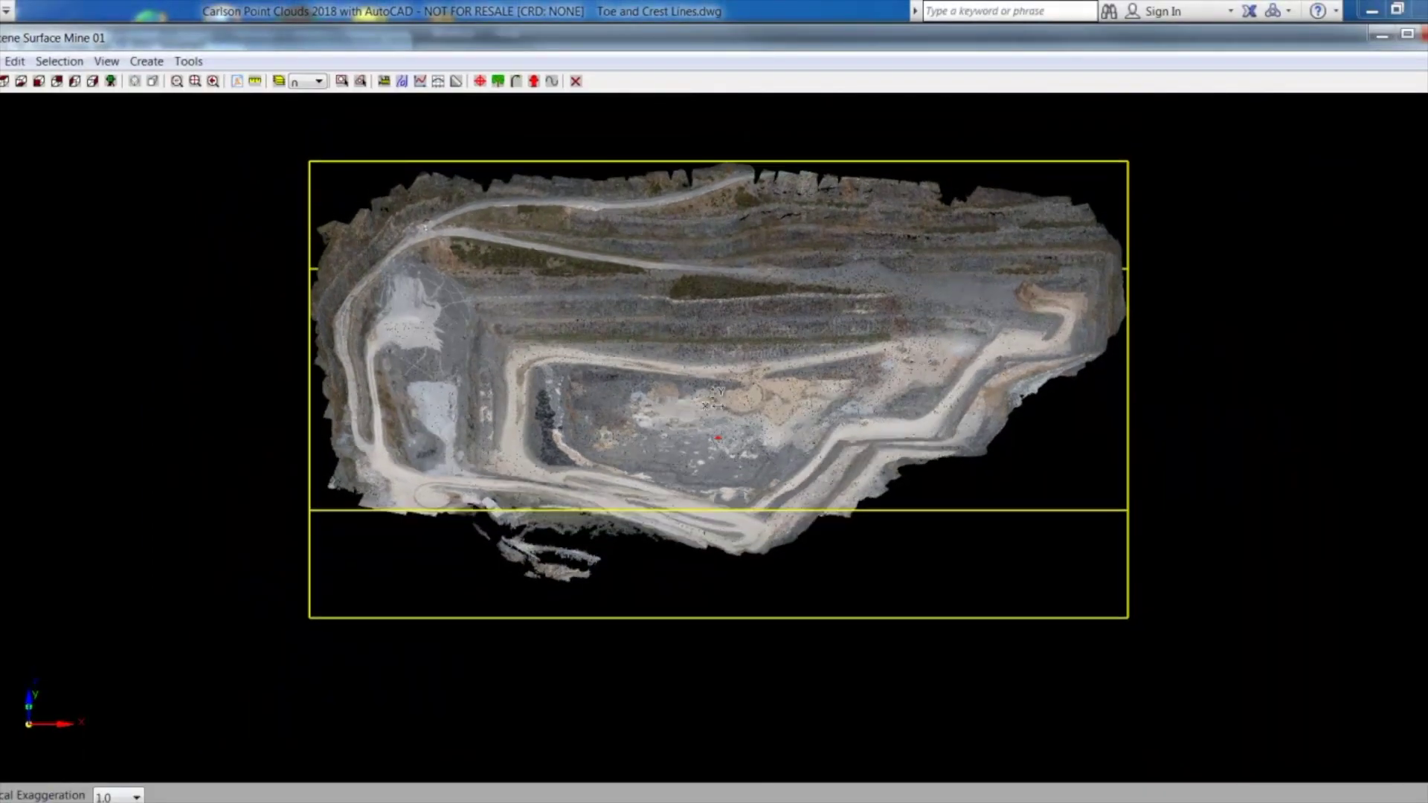
{"action": "scroll", "coordinate": [713, 395], "scroll_direction": "up", "scroll_amount": 5}
{"action": "left_click_drag", "start_coordinate": [1200, 538], "coordinate": [737, 519]}
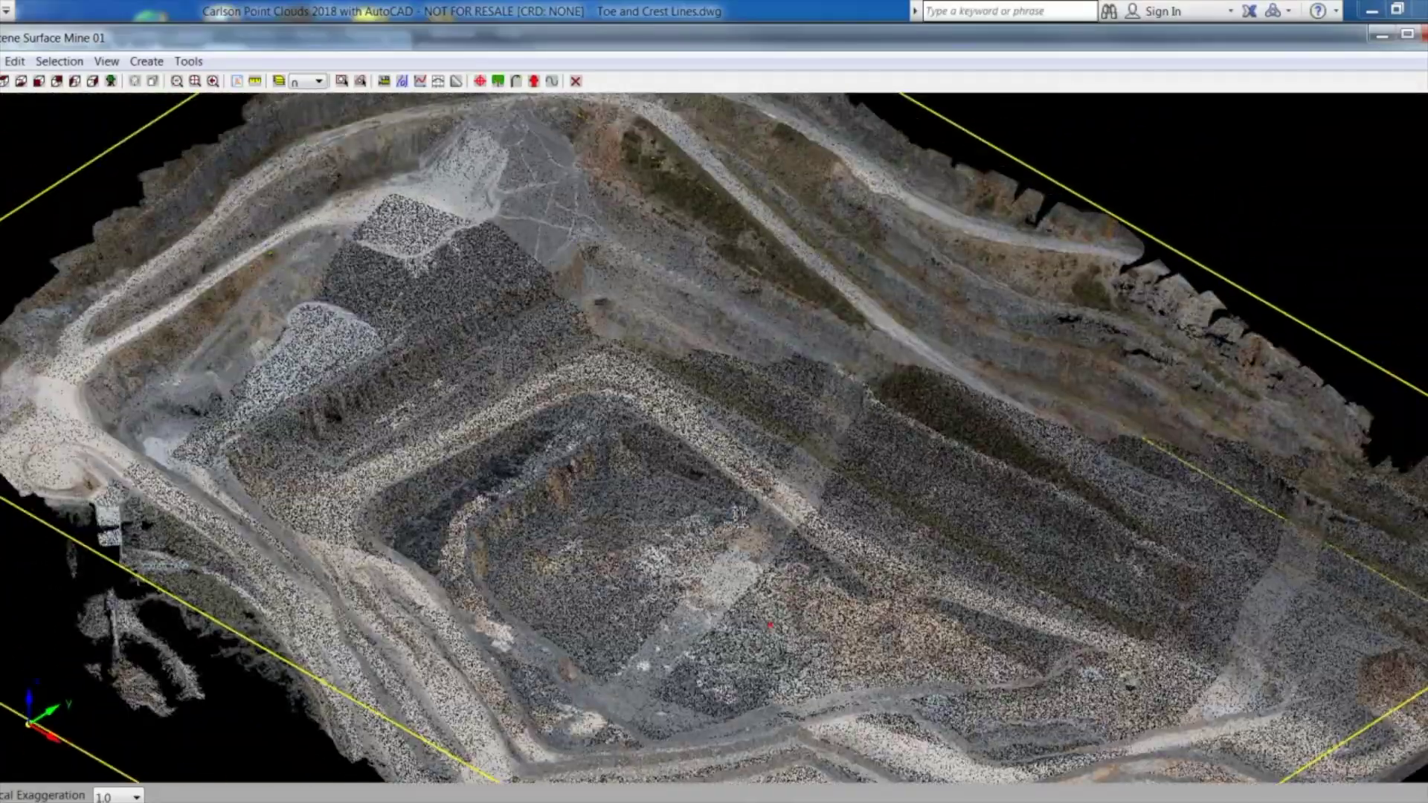
{"action": "scroll", "coordinate": [736, 491], "scroll_direction": "down", "scroll_amount": 3}
{"action": "scroll", "coordinate": [829, 310], "scroll_direction": "up", "scroll_amount": 5}
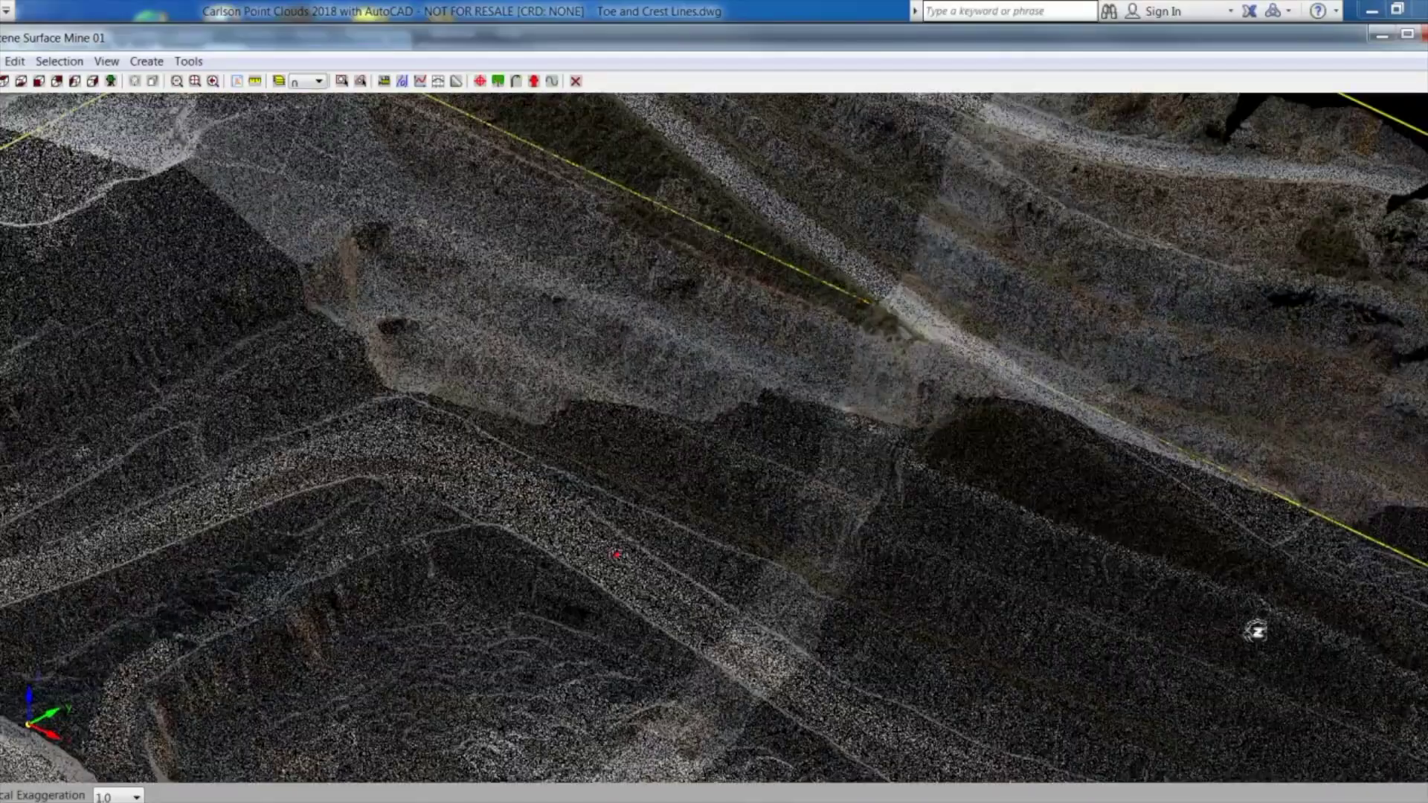
{"action": "left_click_drag", "start_coordinate": [1396, 669], "coordinate": [1269, 239]}
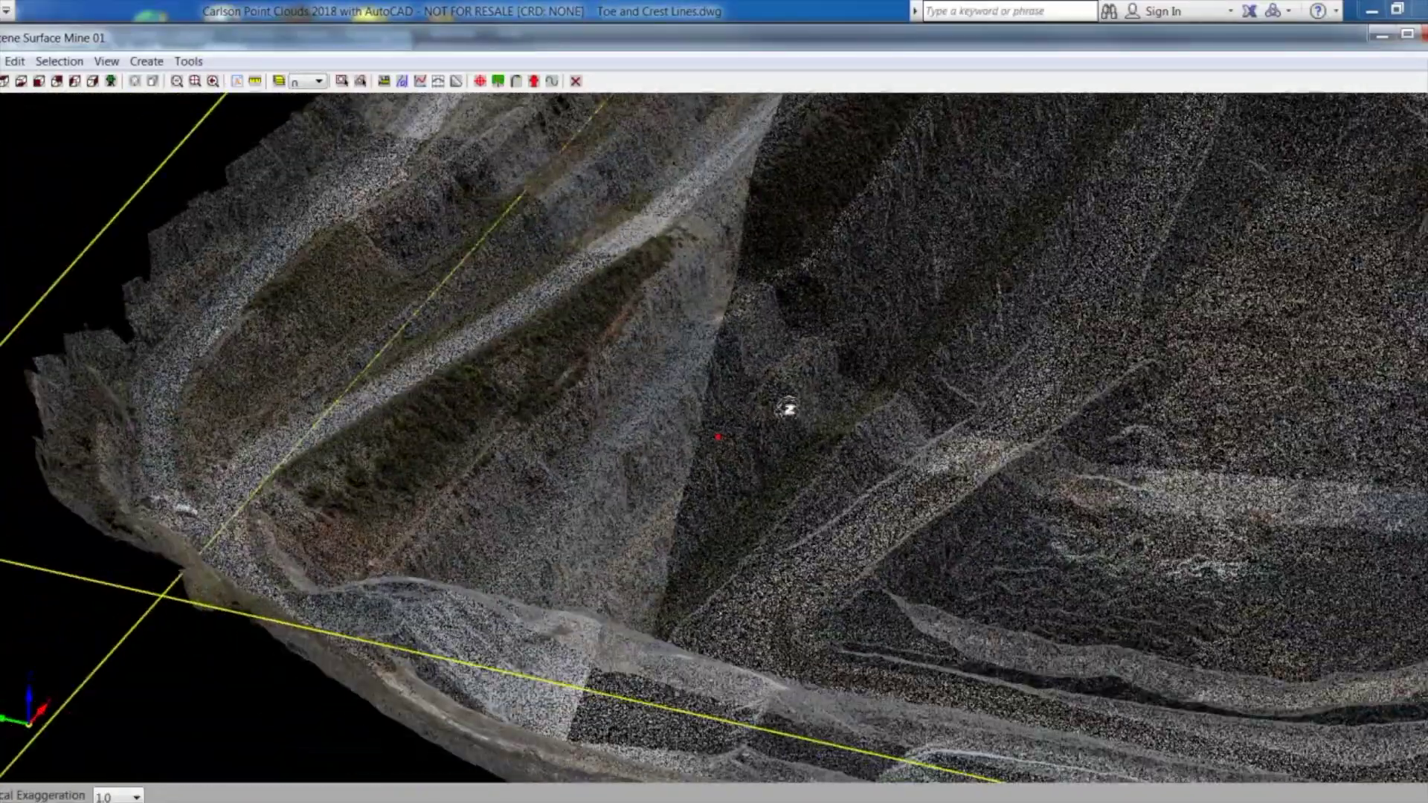
{"action": "left_click_drag", "start_coordinate": [1173, 409], "coordinate": [1228, 420]}
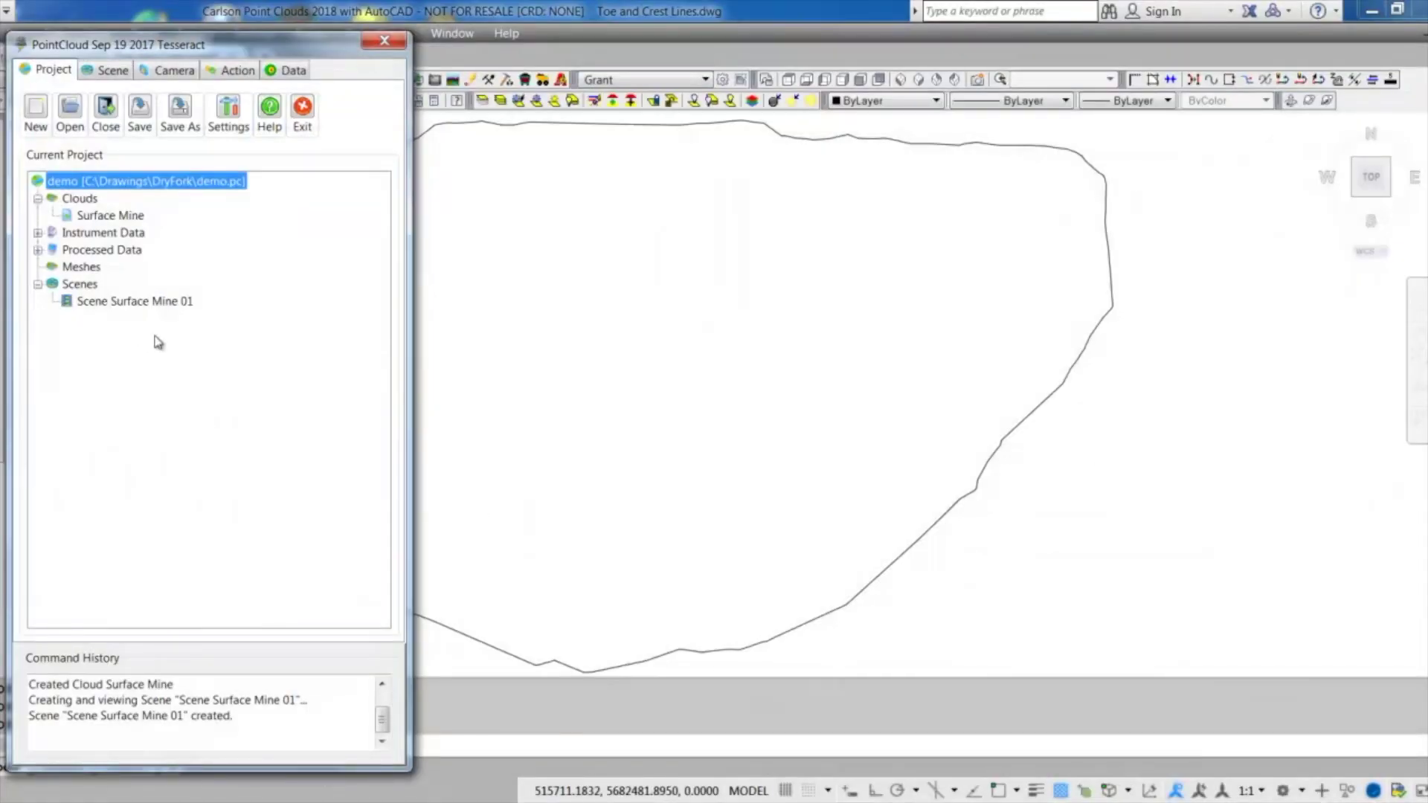
- Create Mesh 01 from the Surface Mine cloud, keeping the 500,000 mesh vertex limit
{"action": "right_click", "coordinate": [113, 218]}
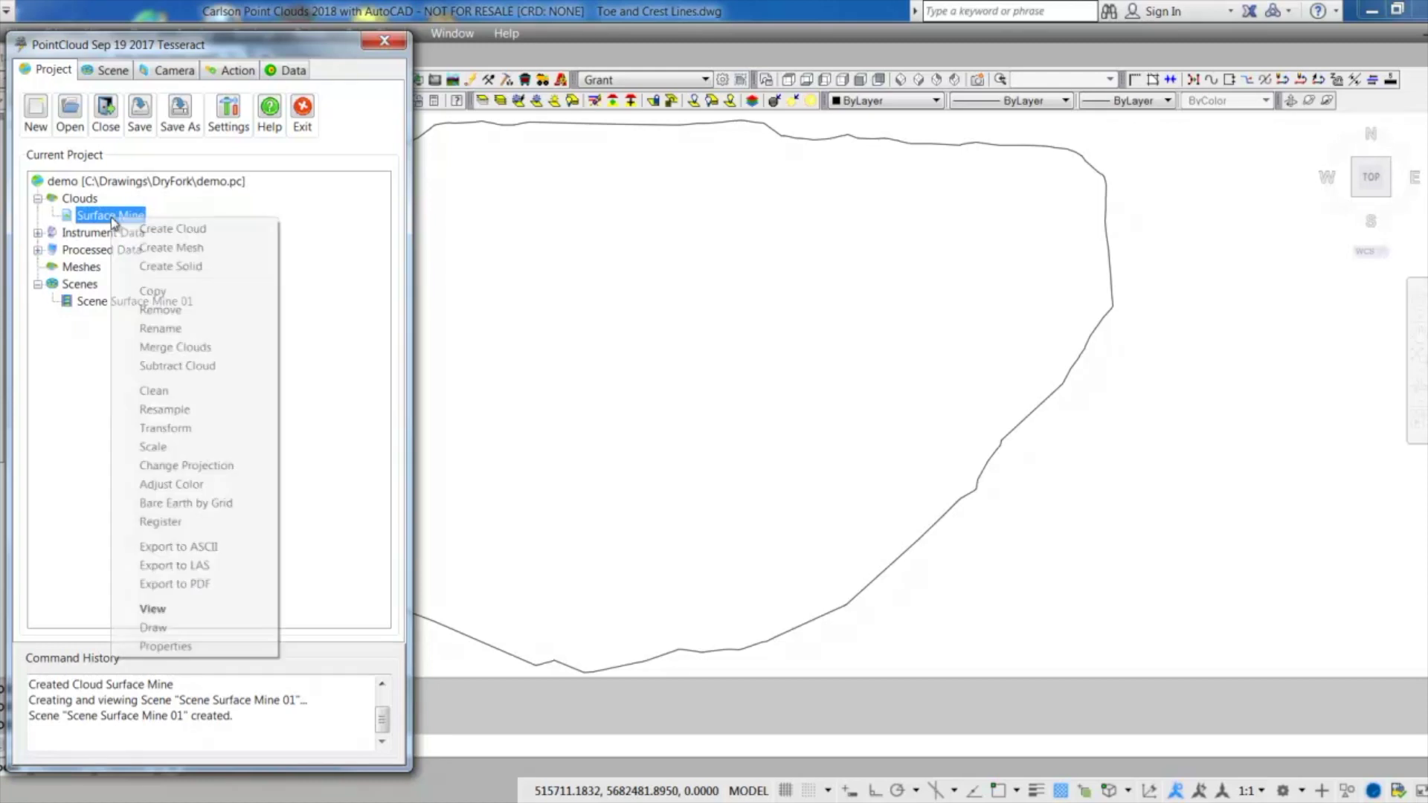
{"action": "left_click", "coordinate": [172, 248]}
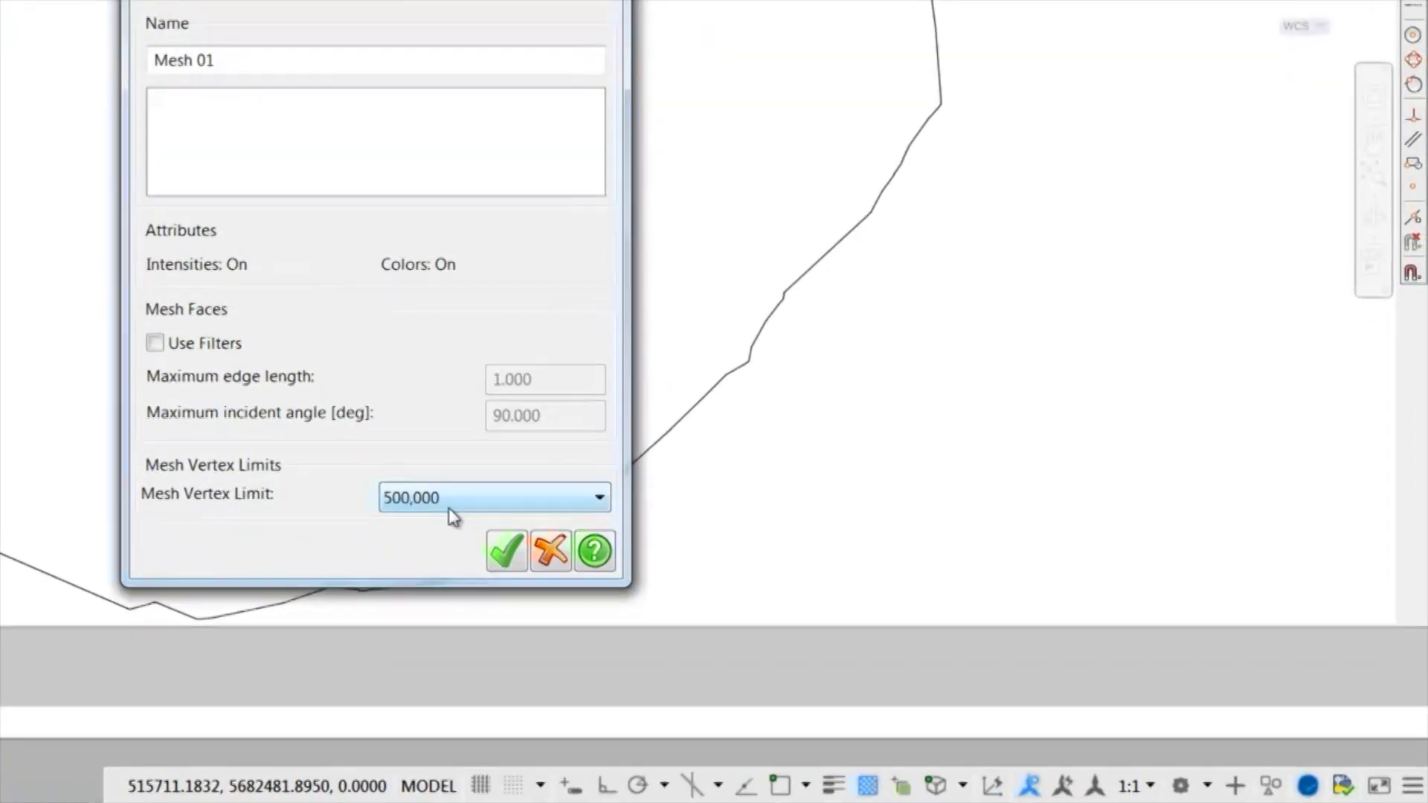
{"action": "left_click", "coordinate": [761, 592]}
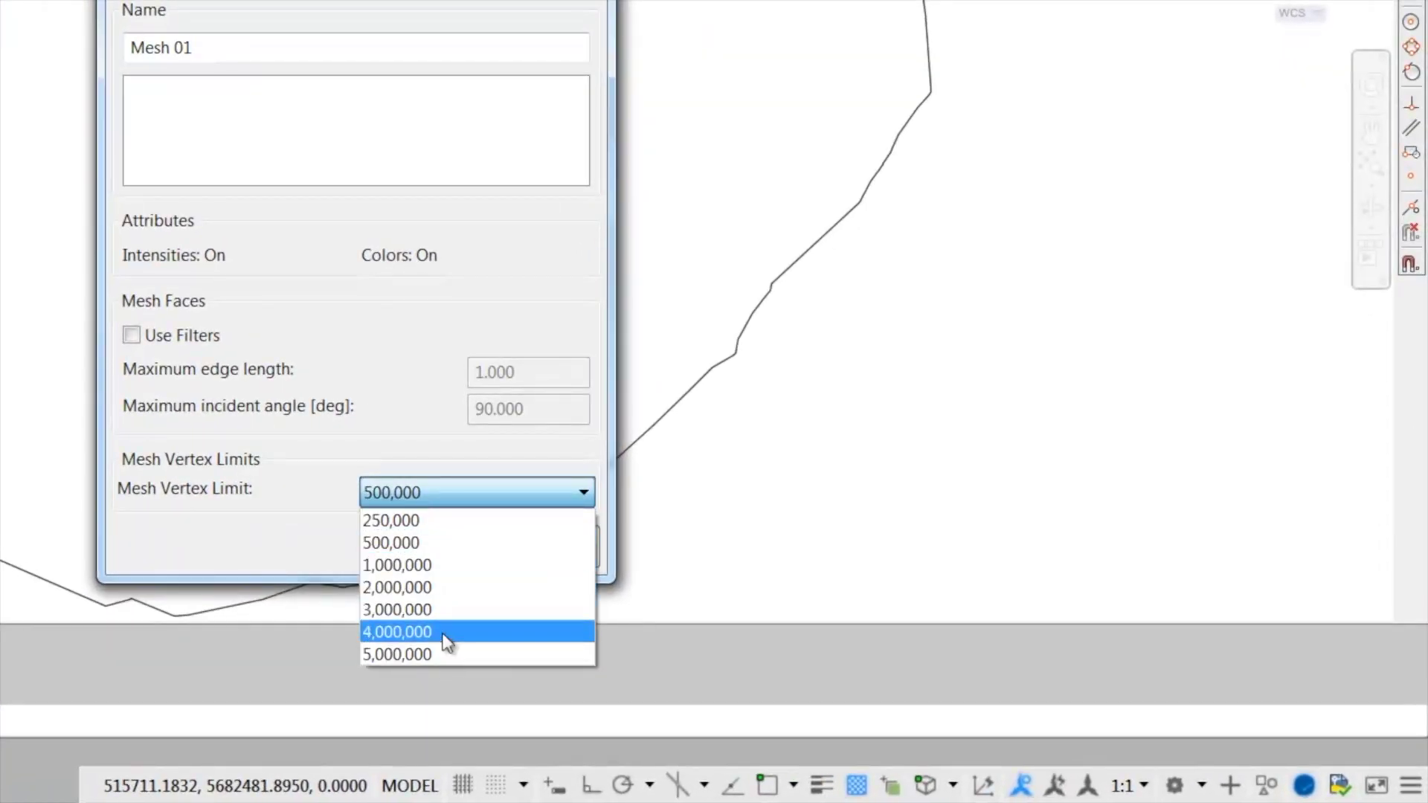
{"action": "left_click", "coordinate": [442, 544]}
{"action": "left_click", "coordinate": [490, 546]}
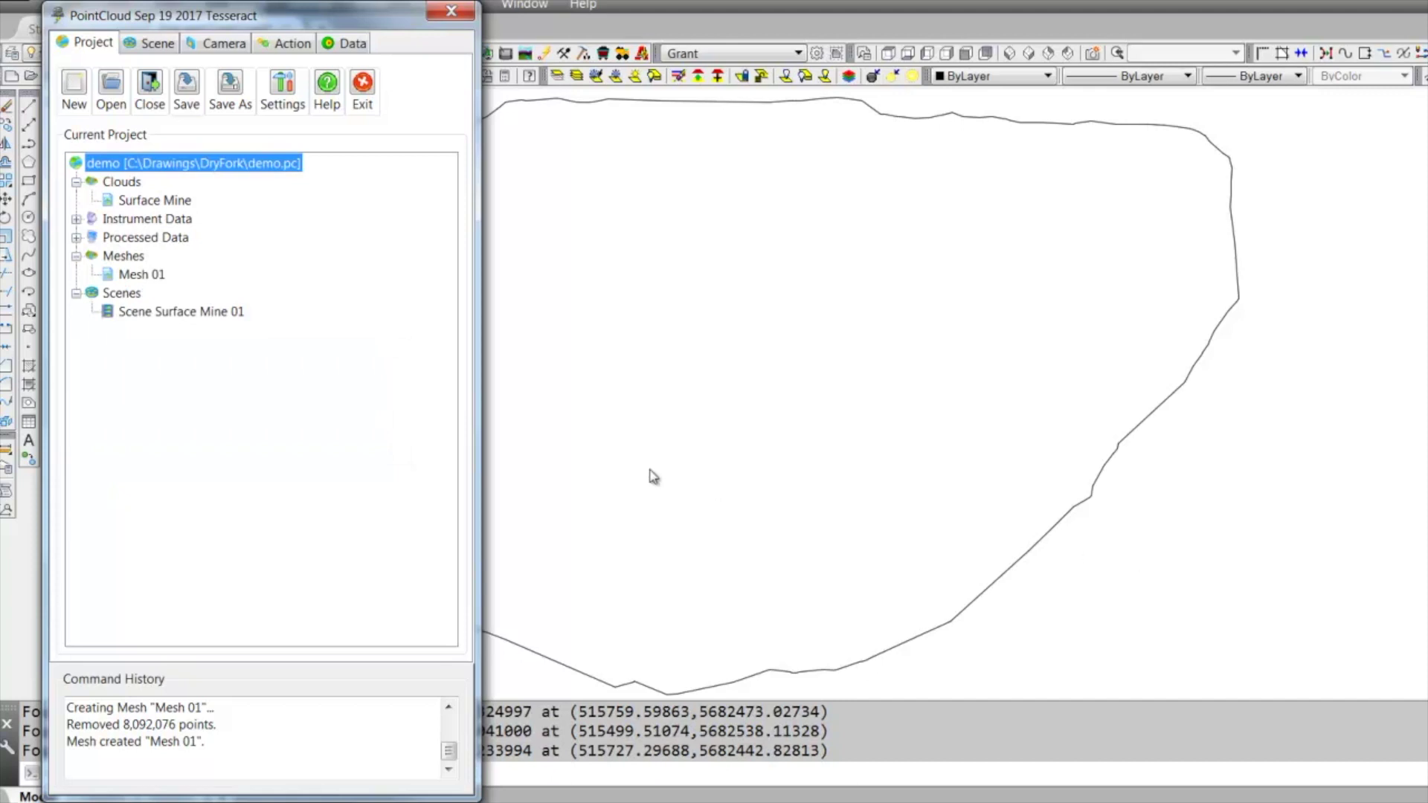
- Show Mesh 01 in new Scene 01 with the colour type set to Normal
{"action": "double_click", "coordinate": [143, 275]}
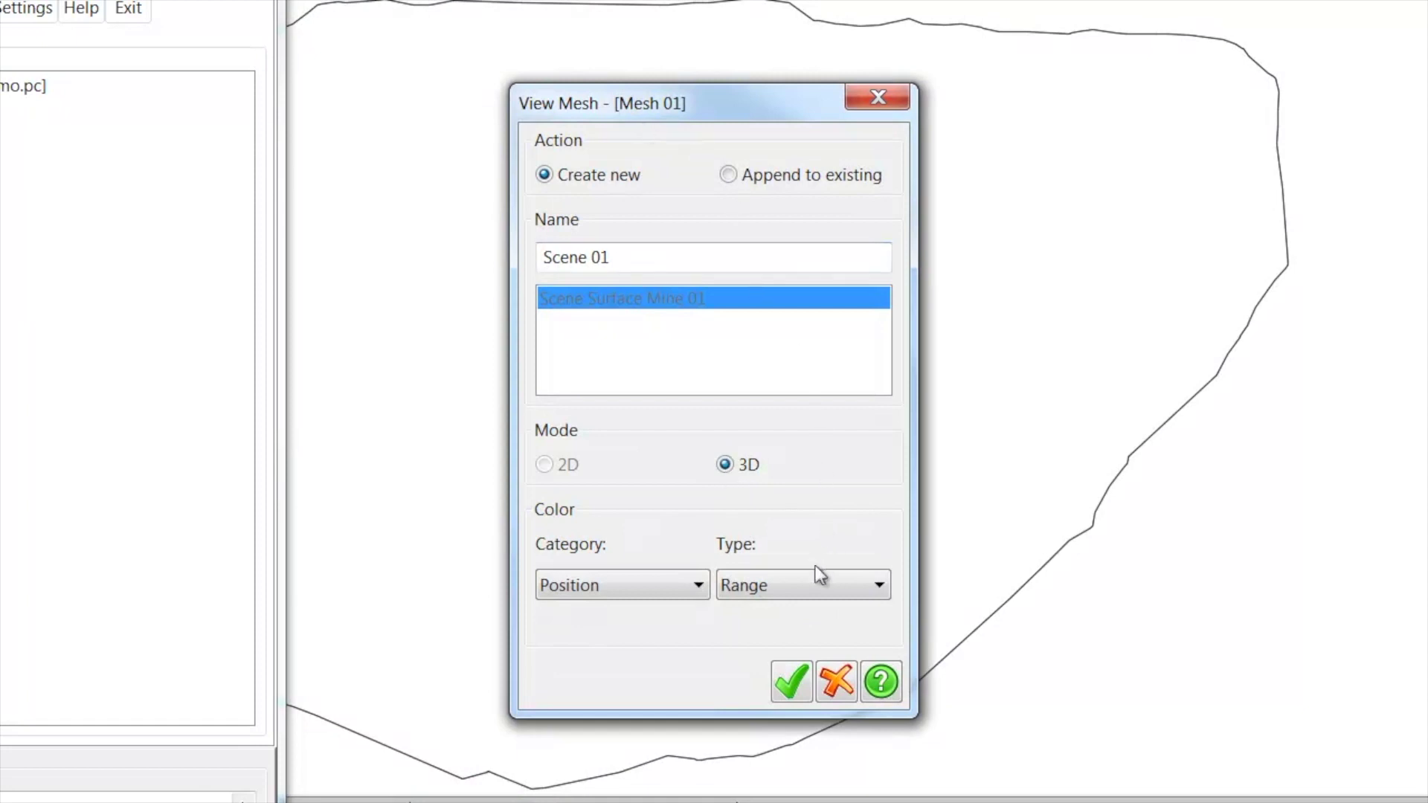
{"action": "left_click", "coordinate": [791, 595]}
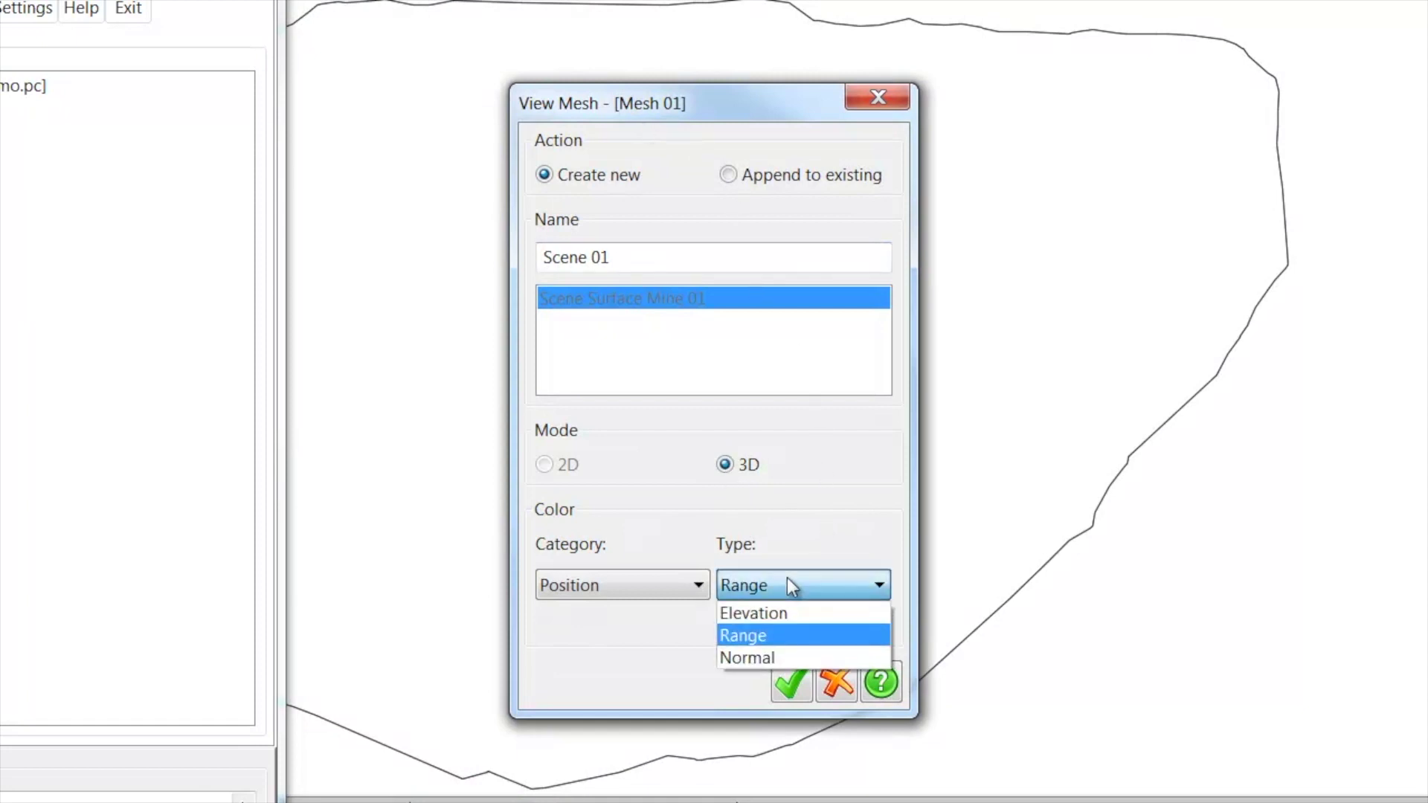
{"action": "left_click", "coordinate": [747, 657]}
{"action": "left_click", "coordinate": [791, 683]}
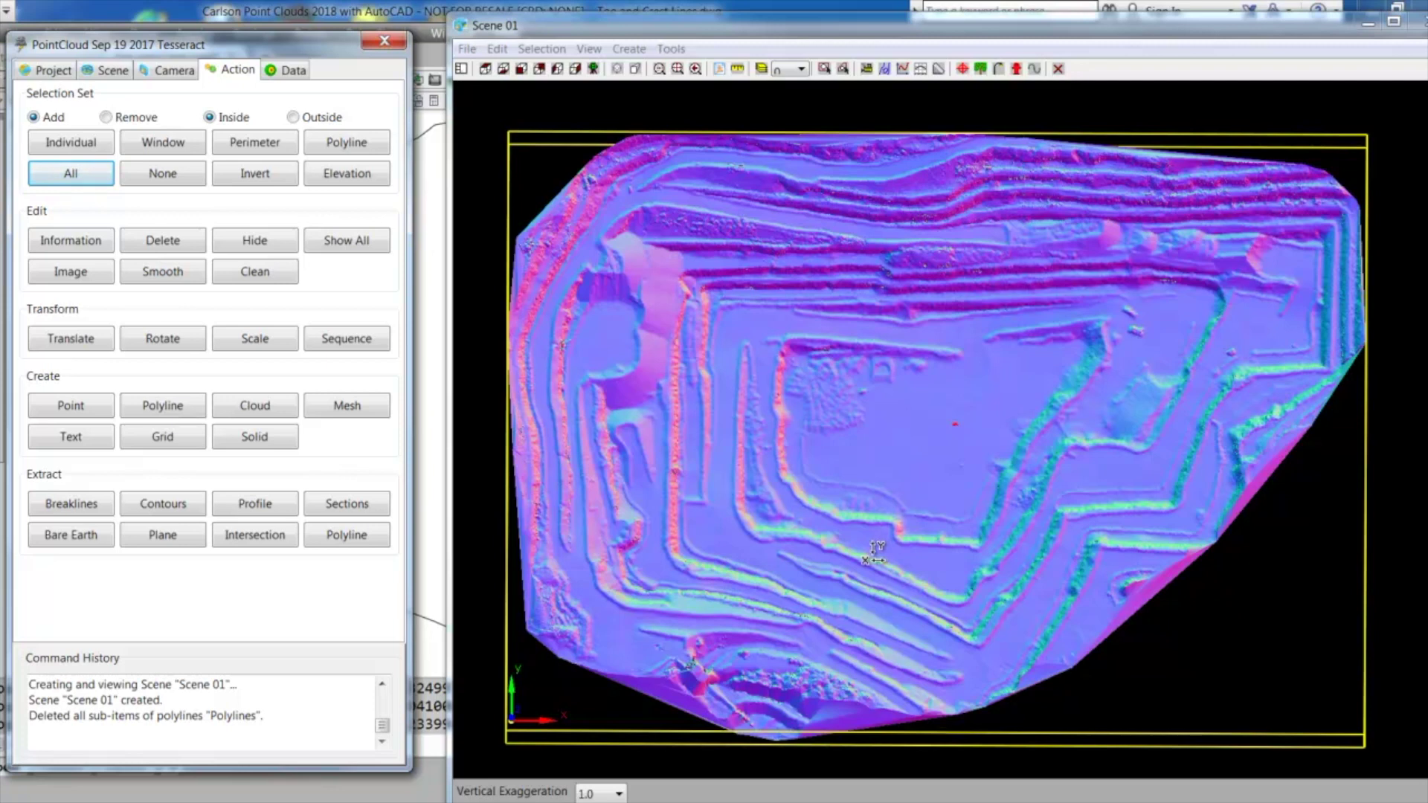
- Tilt Scene 01 into perspective and choose All in the Selection Set
{"action": "left_click_drag", "start_coordinate": [875, 554], "coordinate": [867, 500]}
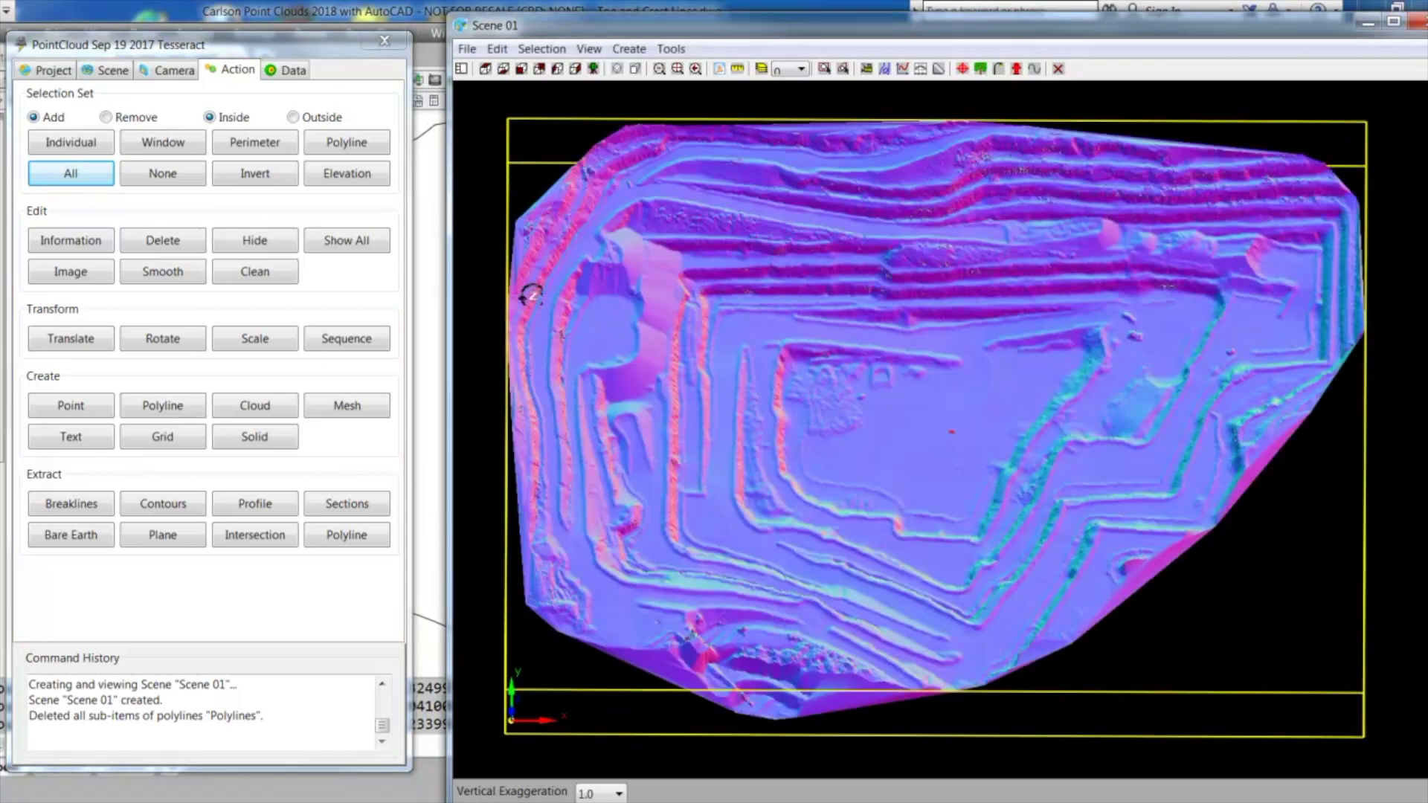
{"action": "left_click", "coordinate": [72, 182]}
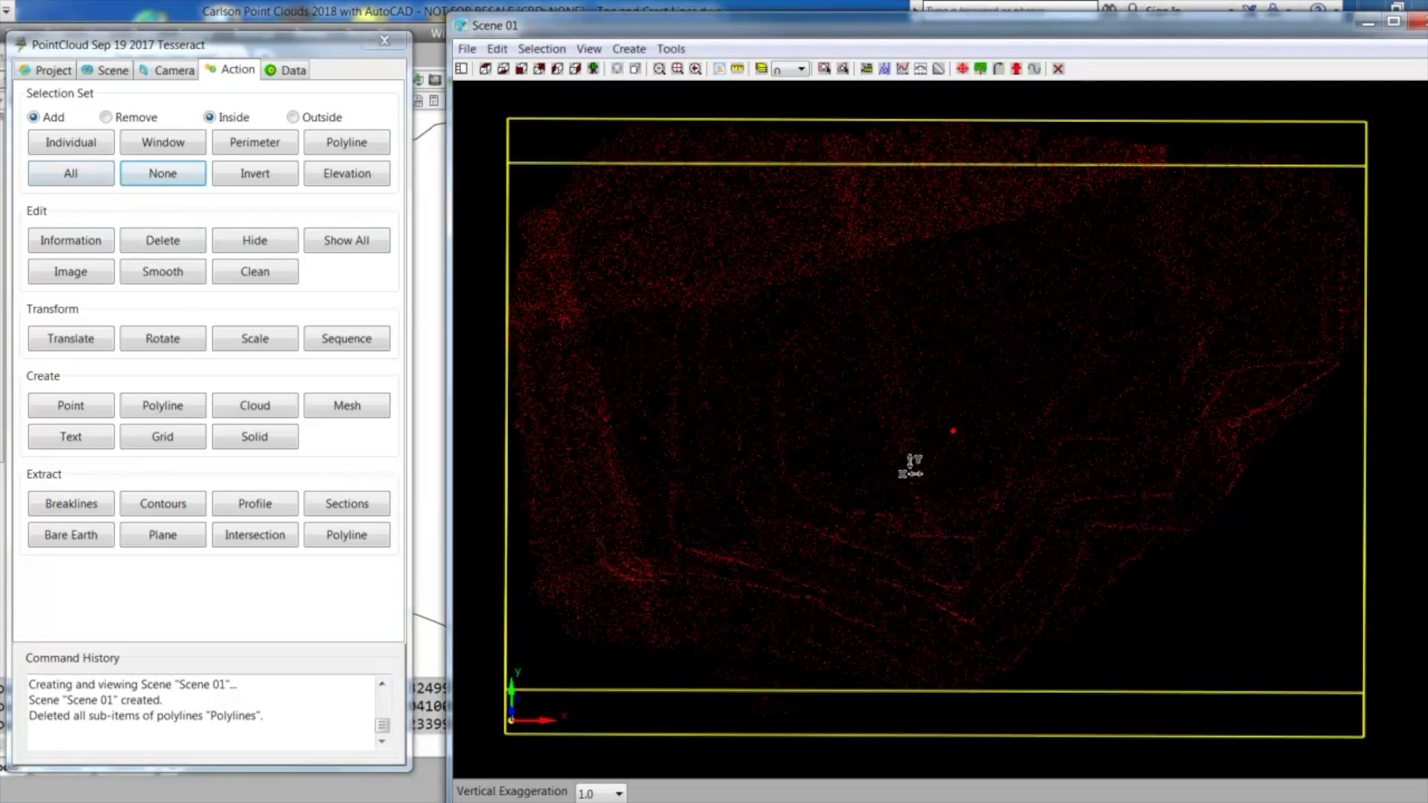
{"action": "scroll", "coordinate": [912, 465], "scroll_direction": "down", "scroll_amount": 2}
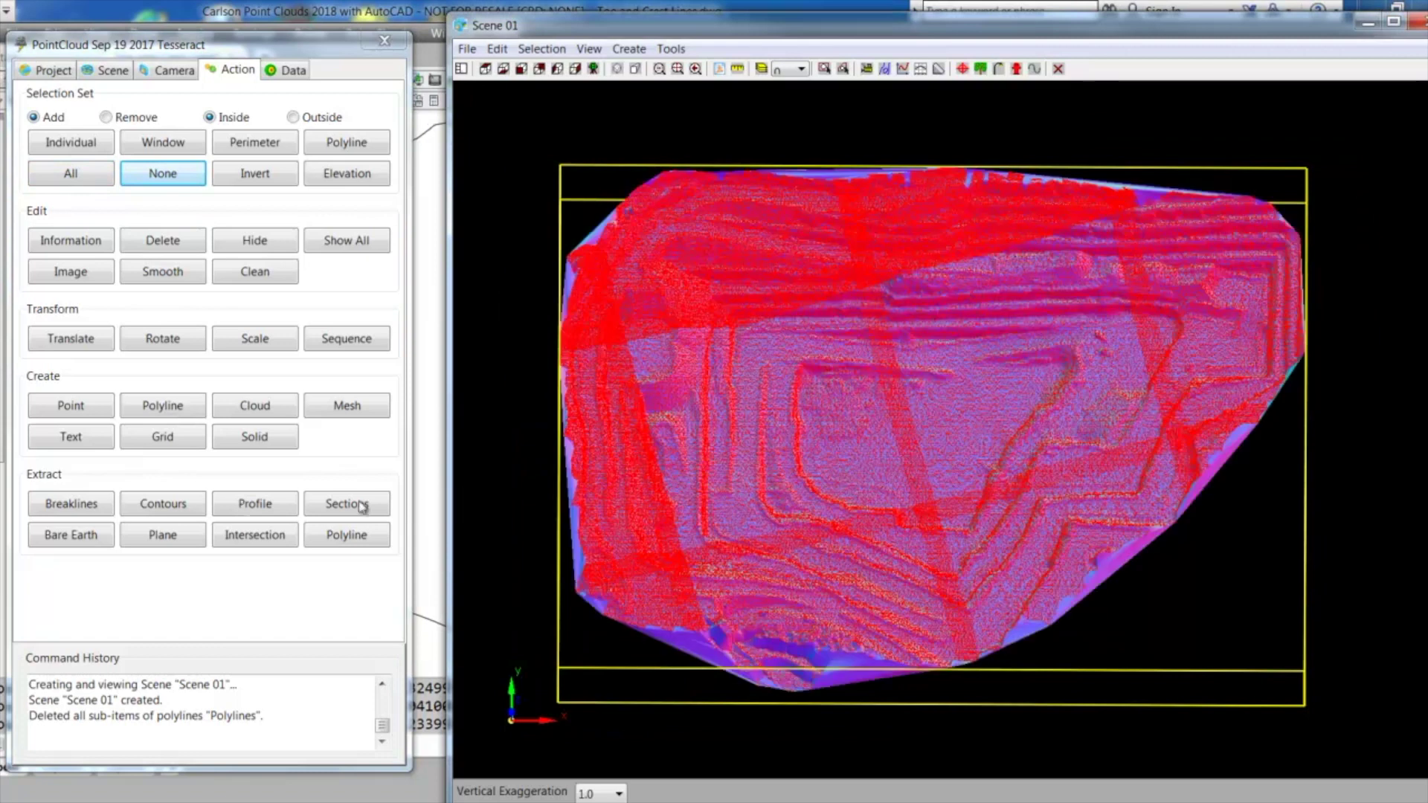
- Open Extract Breaklines and set the Polyline Simplification Factor to 5.00
{"action": "left_click", "coordinate": [72, 504]}
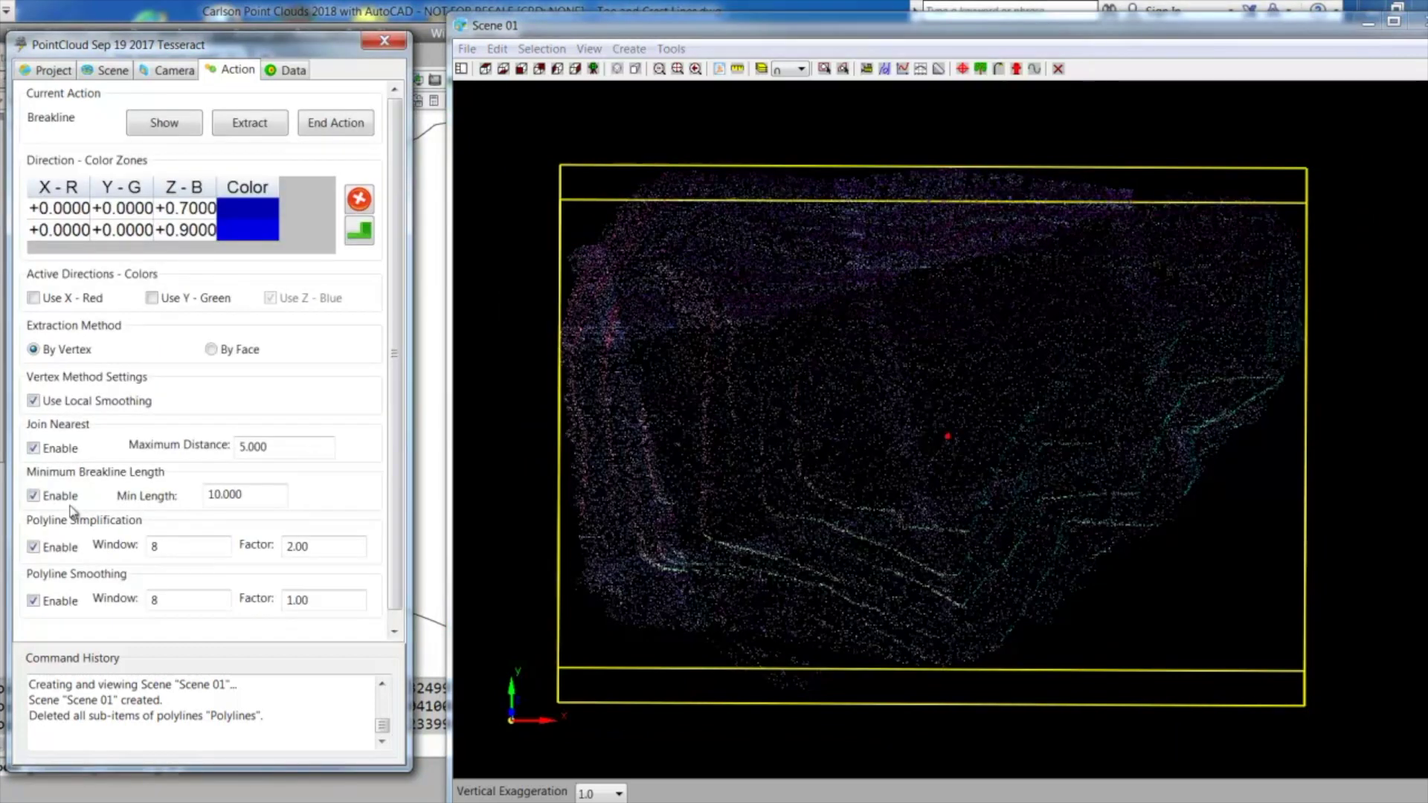
{"action": "left_click", "coordinate": [925, 450]}
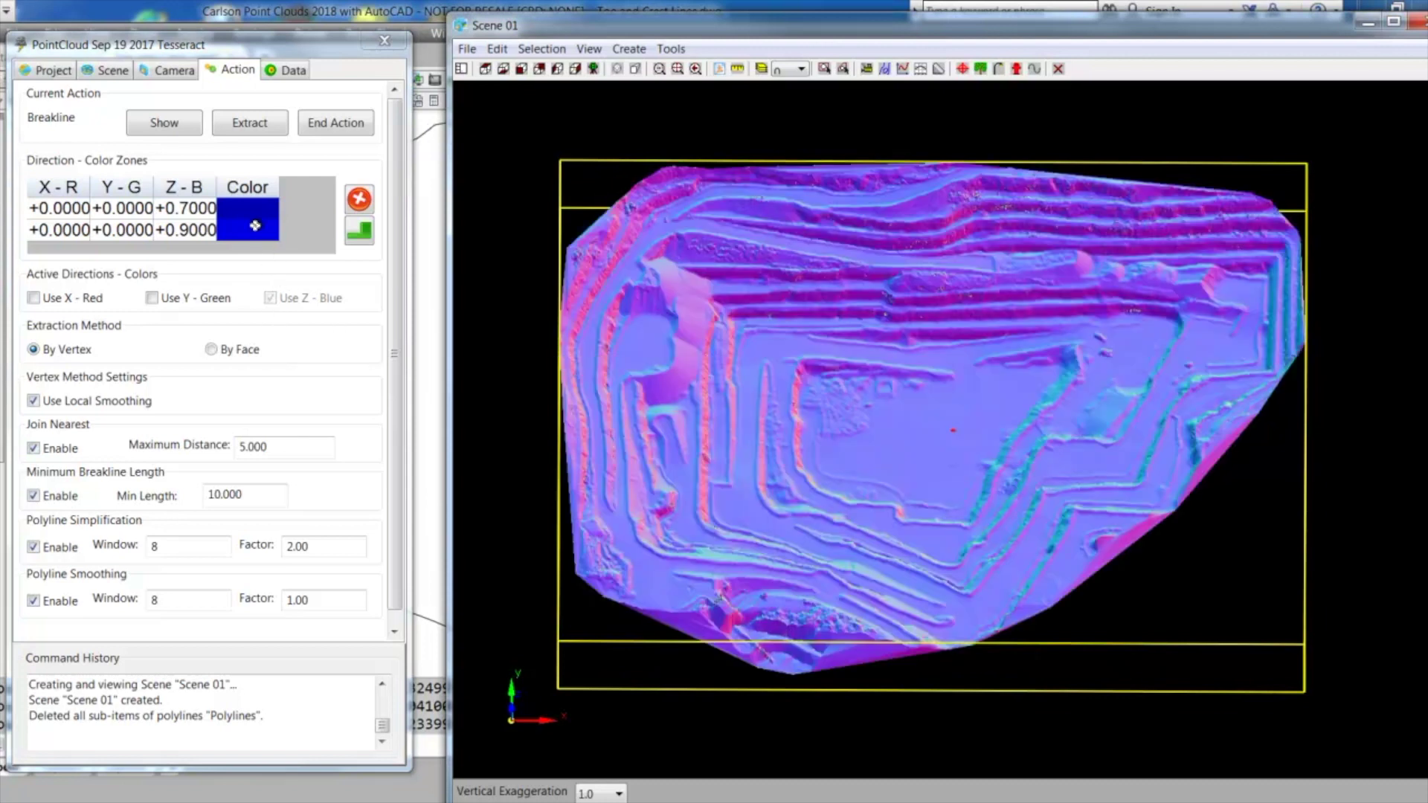
{"action": "scroll", "coordinate": [982, 484], "scroll_direction": "up", "scroll_amount": 3}
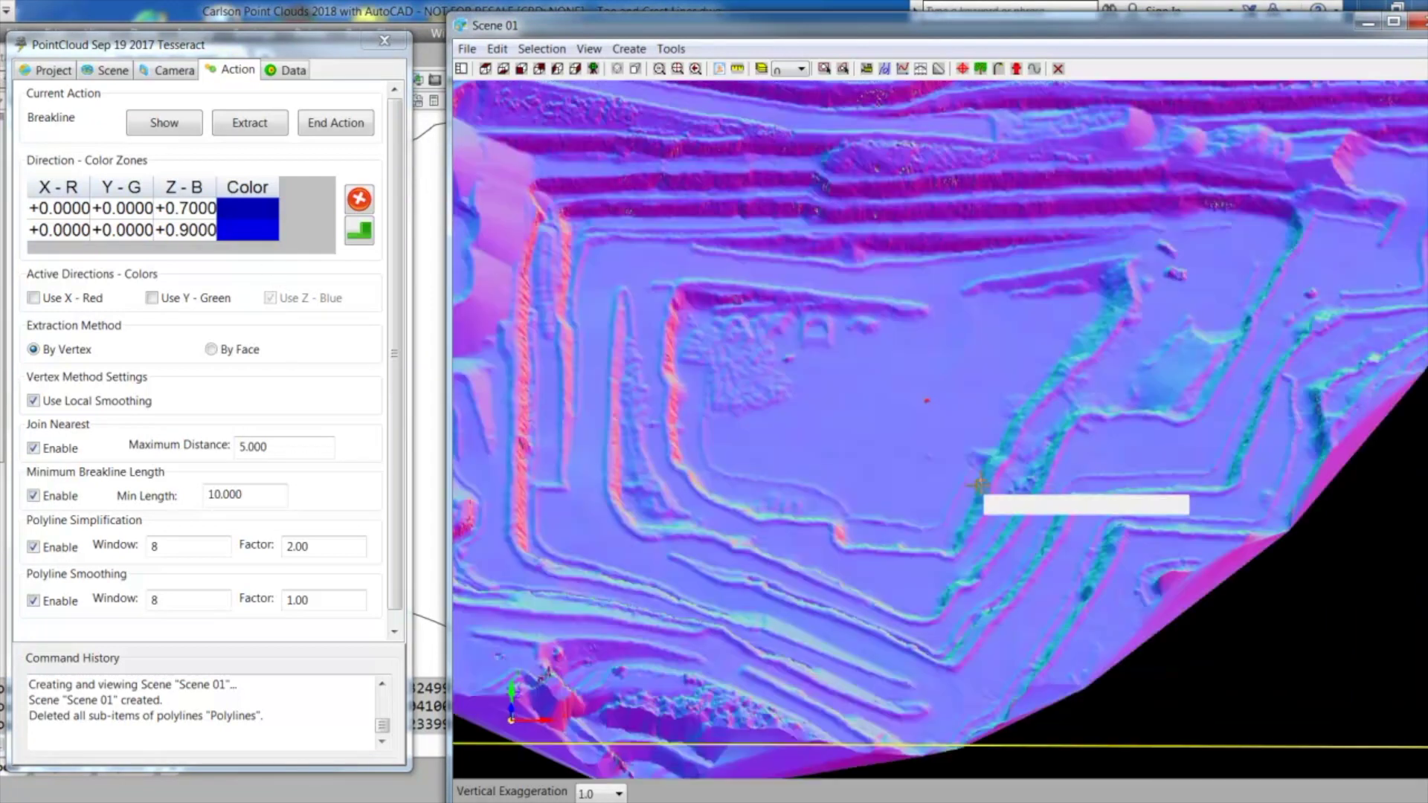
{"action": "mouse_move", "coordinate": [979, 485]}
{"action": "left_mouse_down"}
{"action": "mouse_move", "coordinate": [1243, 510]}
{"action": "mouse_move", "coordinate": [1231, 376]}
{"action": "mouse_move", "coordinate": [465, 501]}
{"action": "left_mouse_up"}
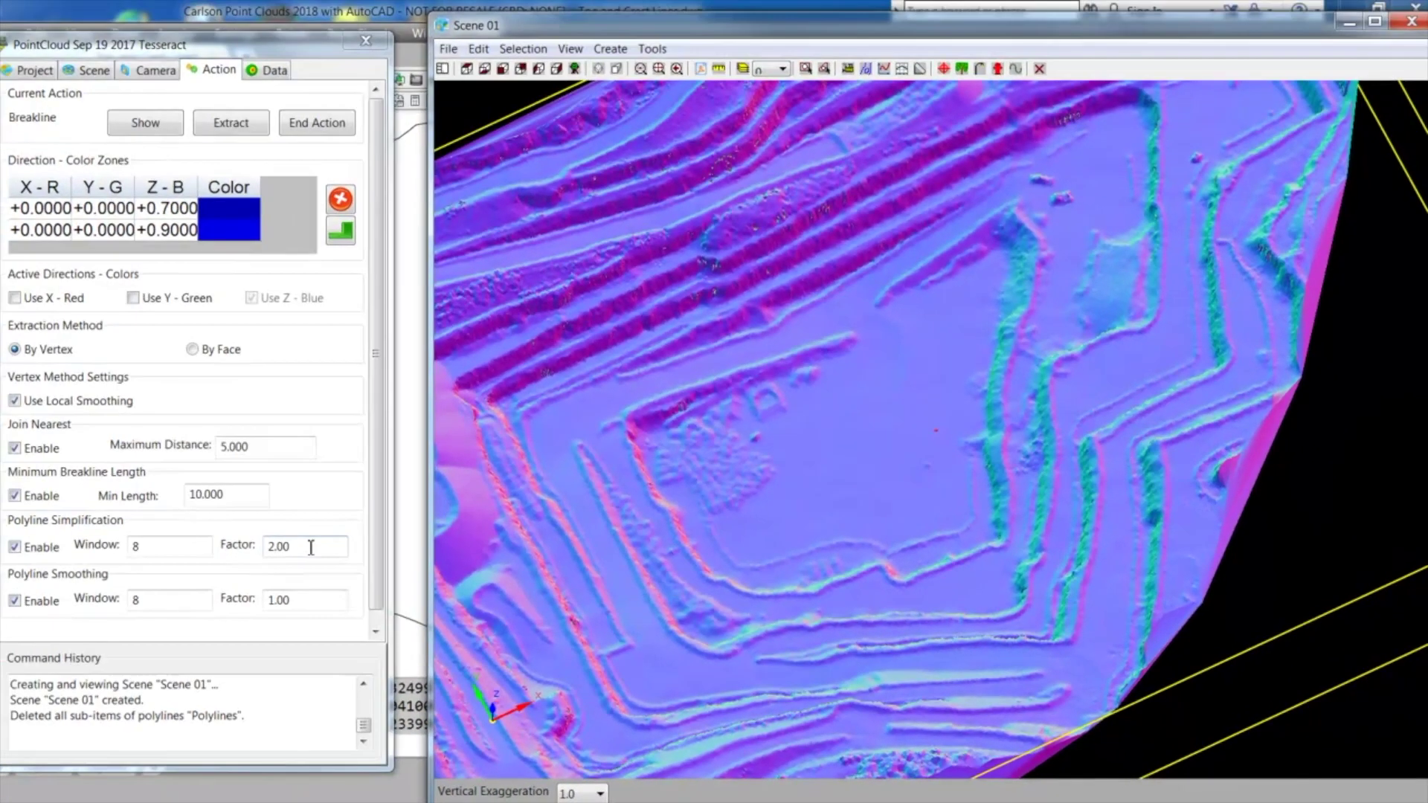
{"action": "left_click_drag", "start_coordinate": [309, 545], "coordinate": [222, 536]}
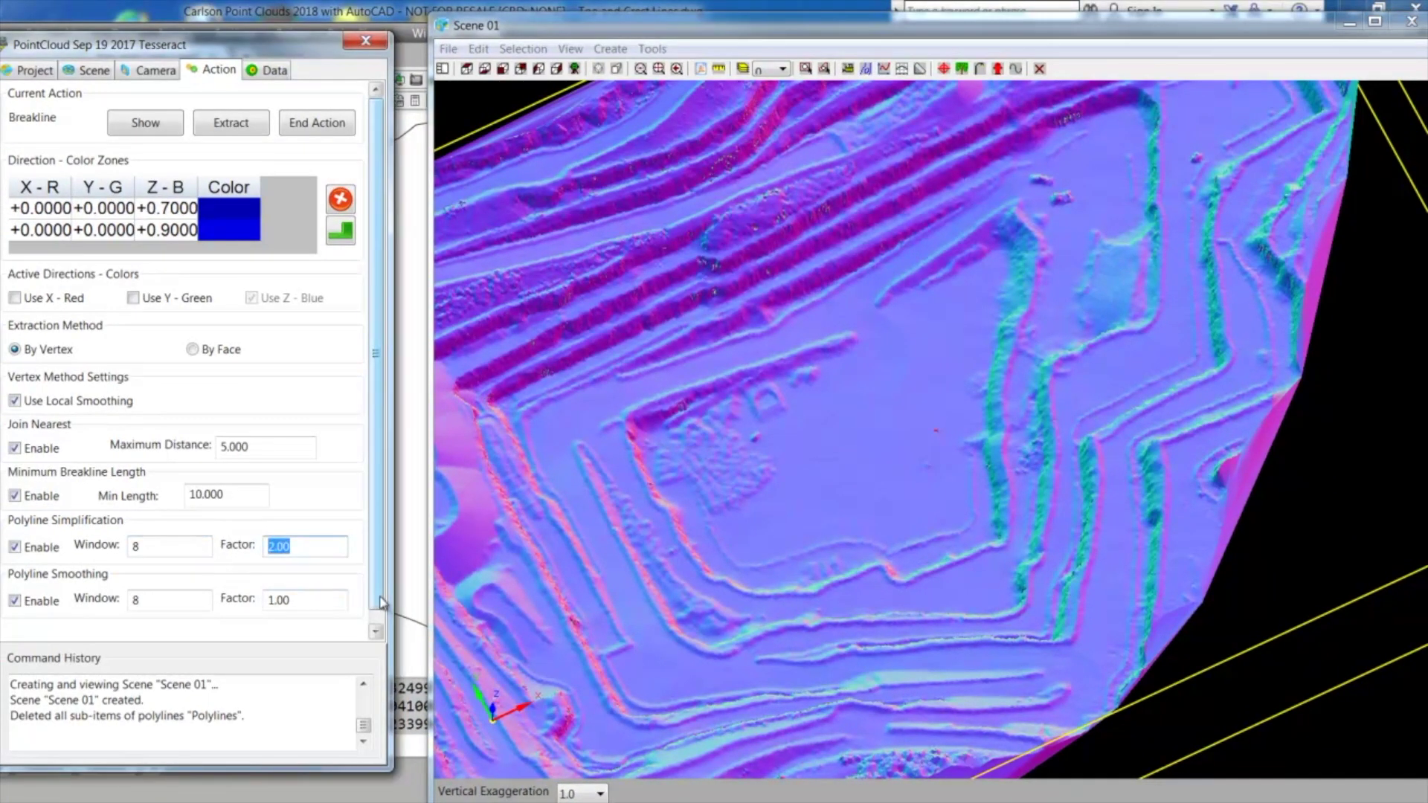
{"action": "type", "text": "5"}
{"action": "left_click", "coordinate": [306, 603]}
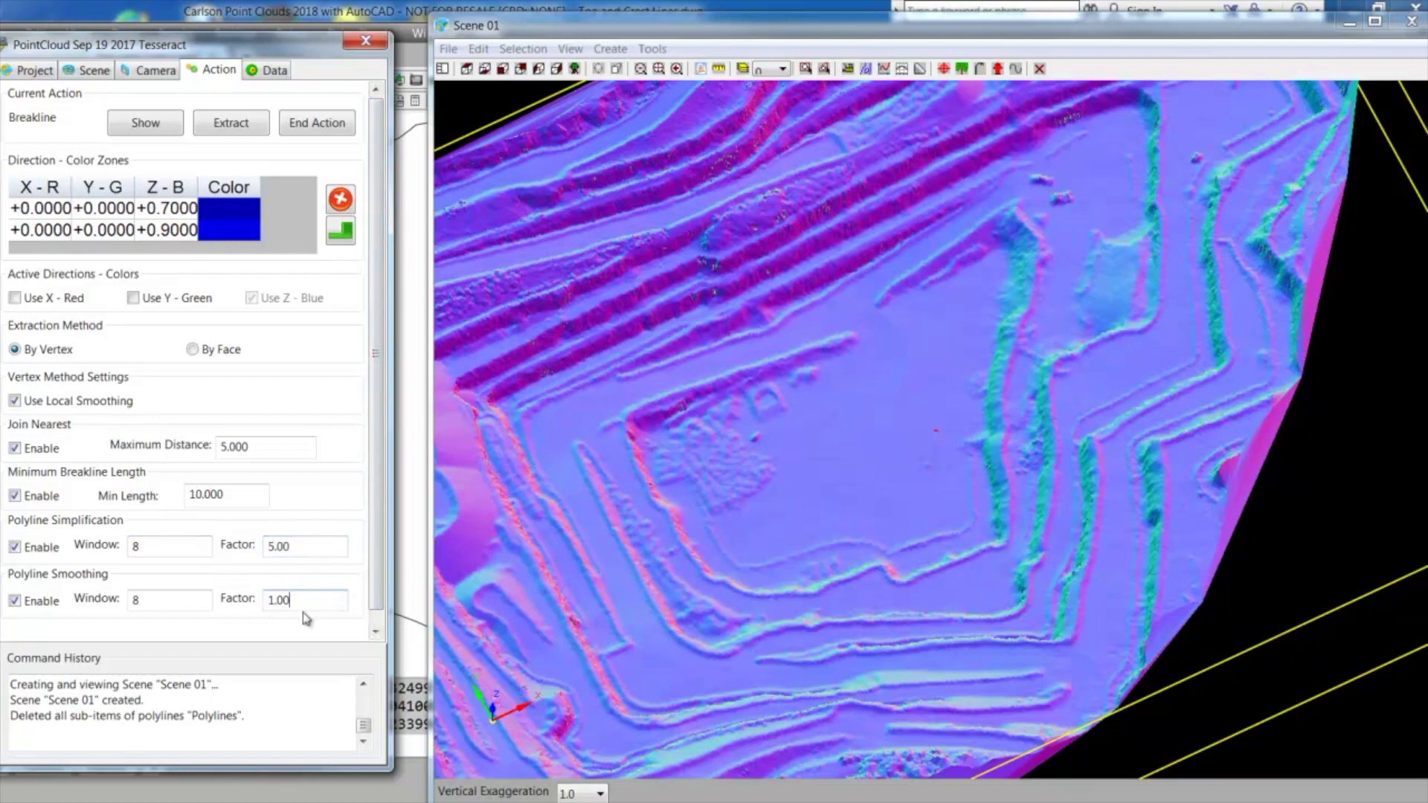
{"action": "left_click_drag", "start_coordinate": [305, 607], "coordinate": [223, 599]}
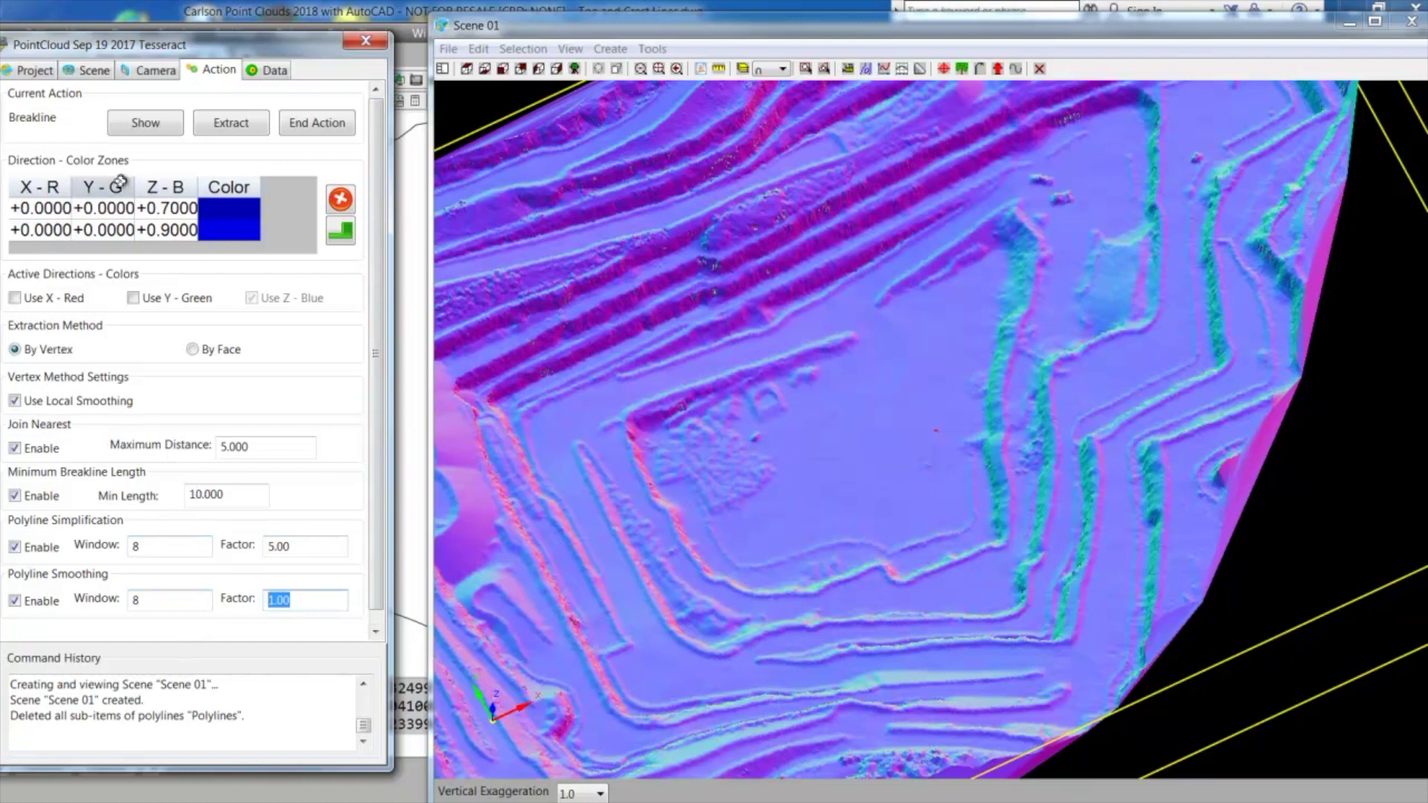
- Show the Direction colour-zone preview, tinting the mine surface blue
{"action": "left_click", "coordinate": [161, 130]}
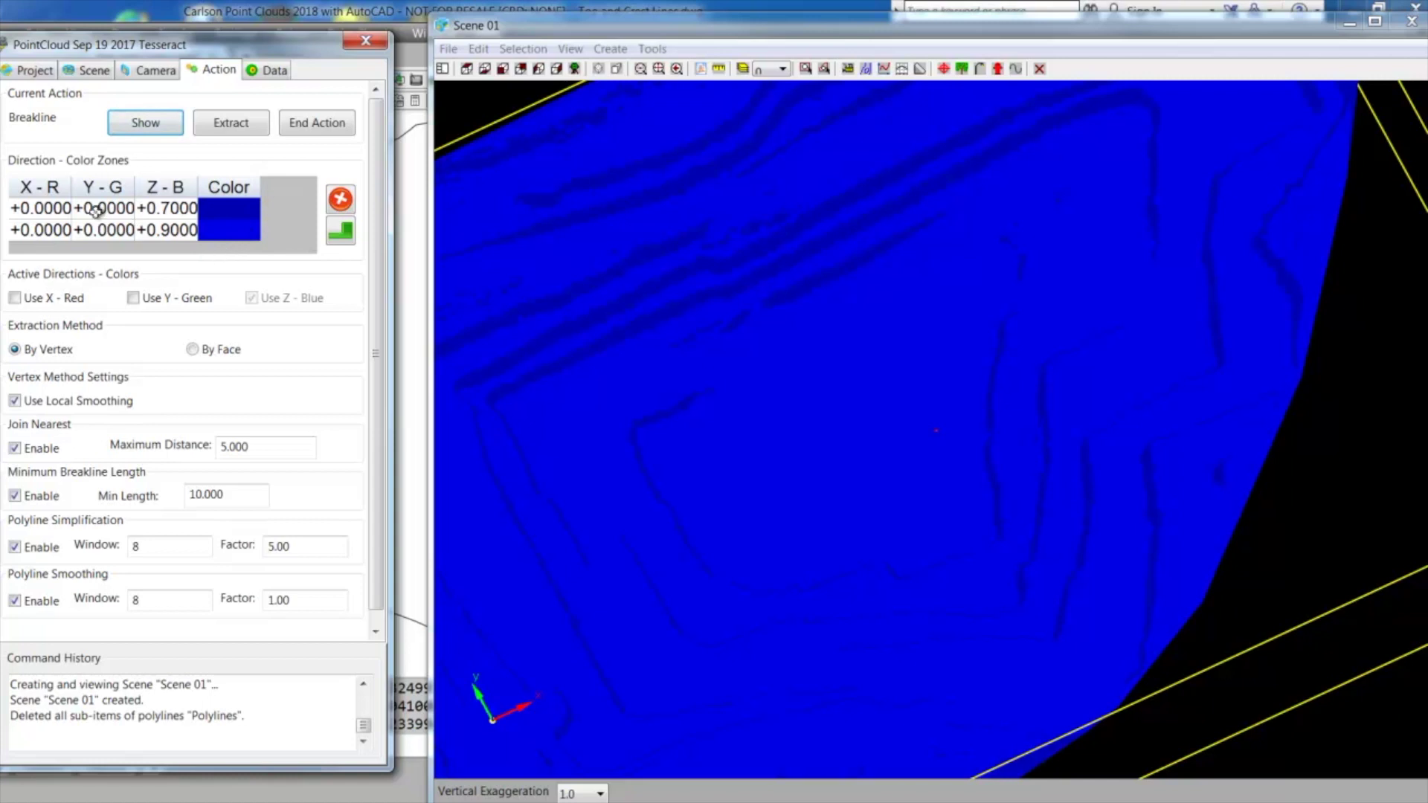
- Extract the breaklines as polylines and orbit Scene 01 to check them from several angles
{"action": "left_click", "coordinate": [239, 124]}
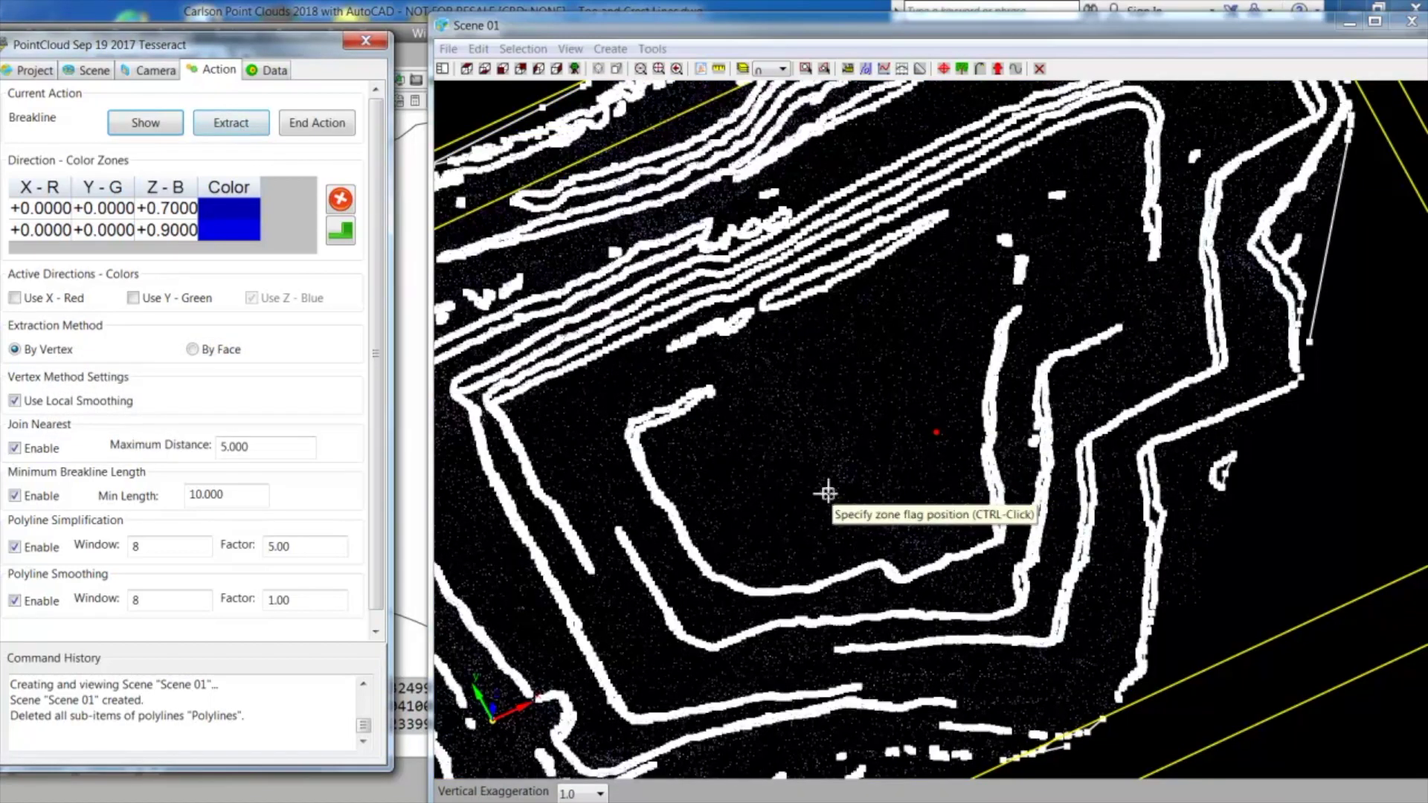
{"action": "middle_click_drag", "start_coordinate": [825, 582], "coordinate": [843, 360]}
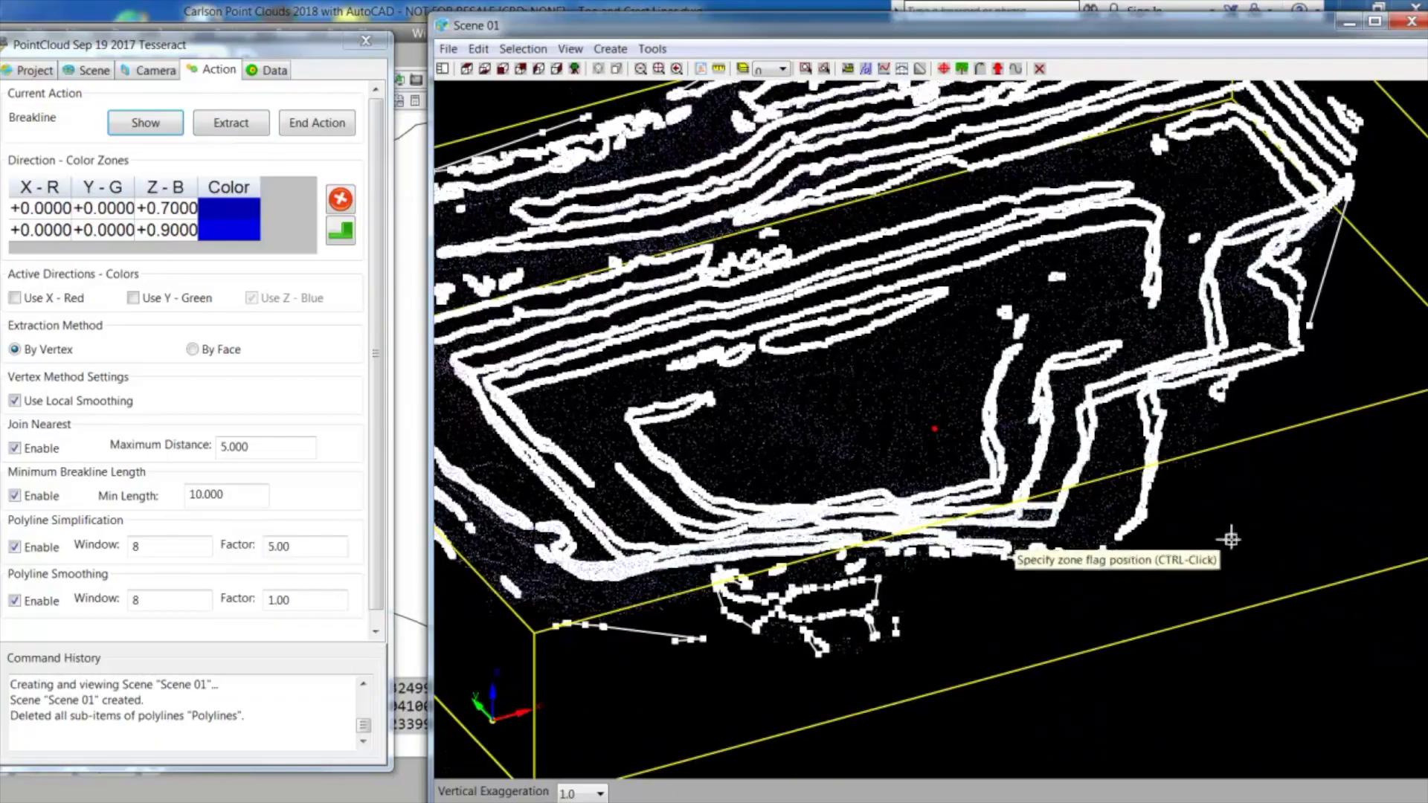
{"action": "middle_click_drag", "start_coordinate": [1227, 535], "coordinate": [1200, 227]}
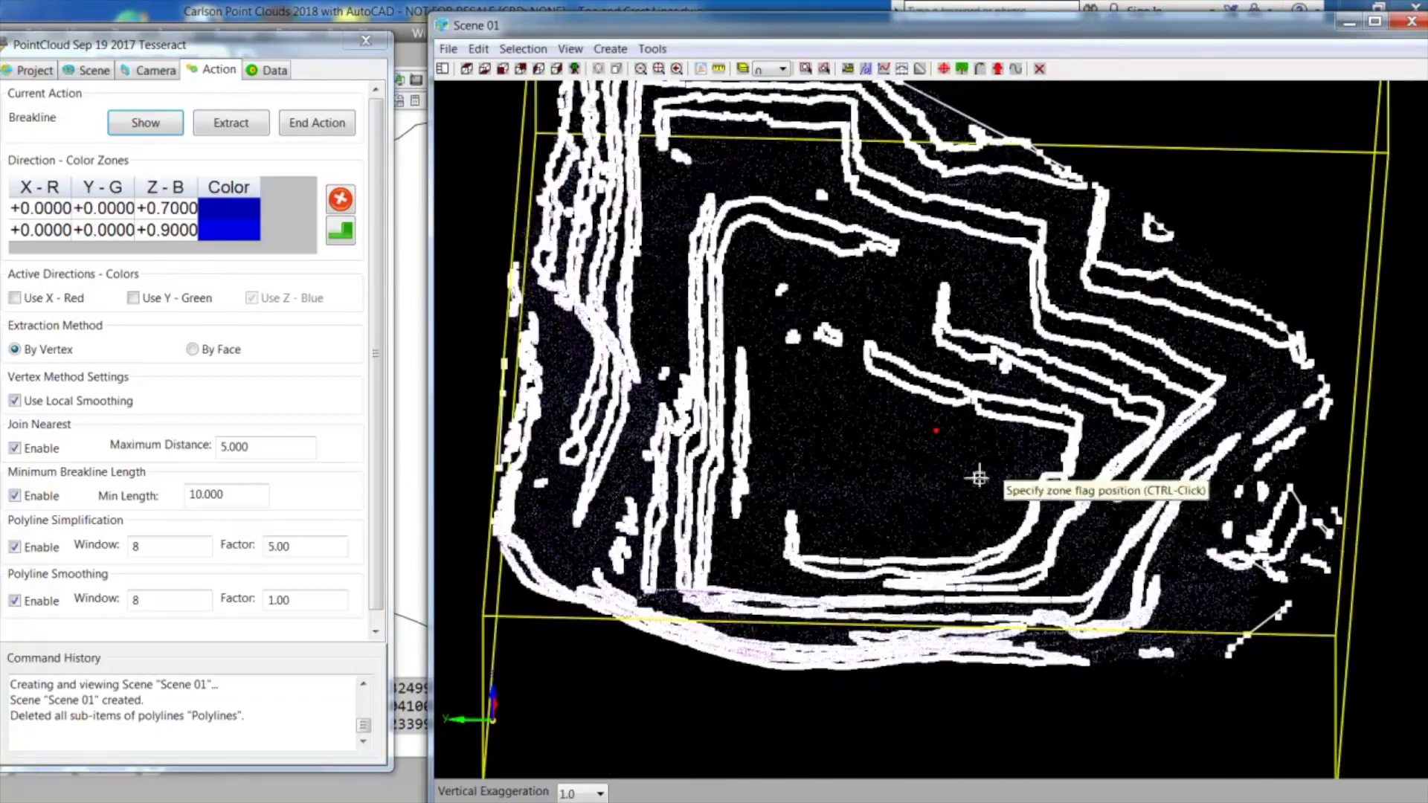
{"action": "middle_click_drag", "start_coordinate": [997, 512], "coordinate": [967, 595]}
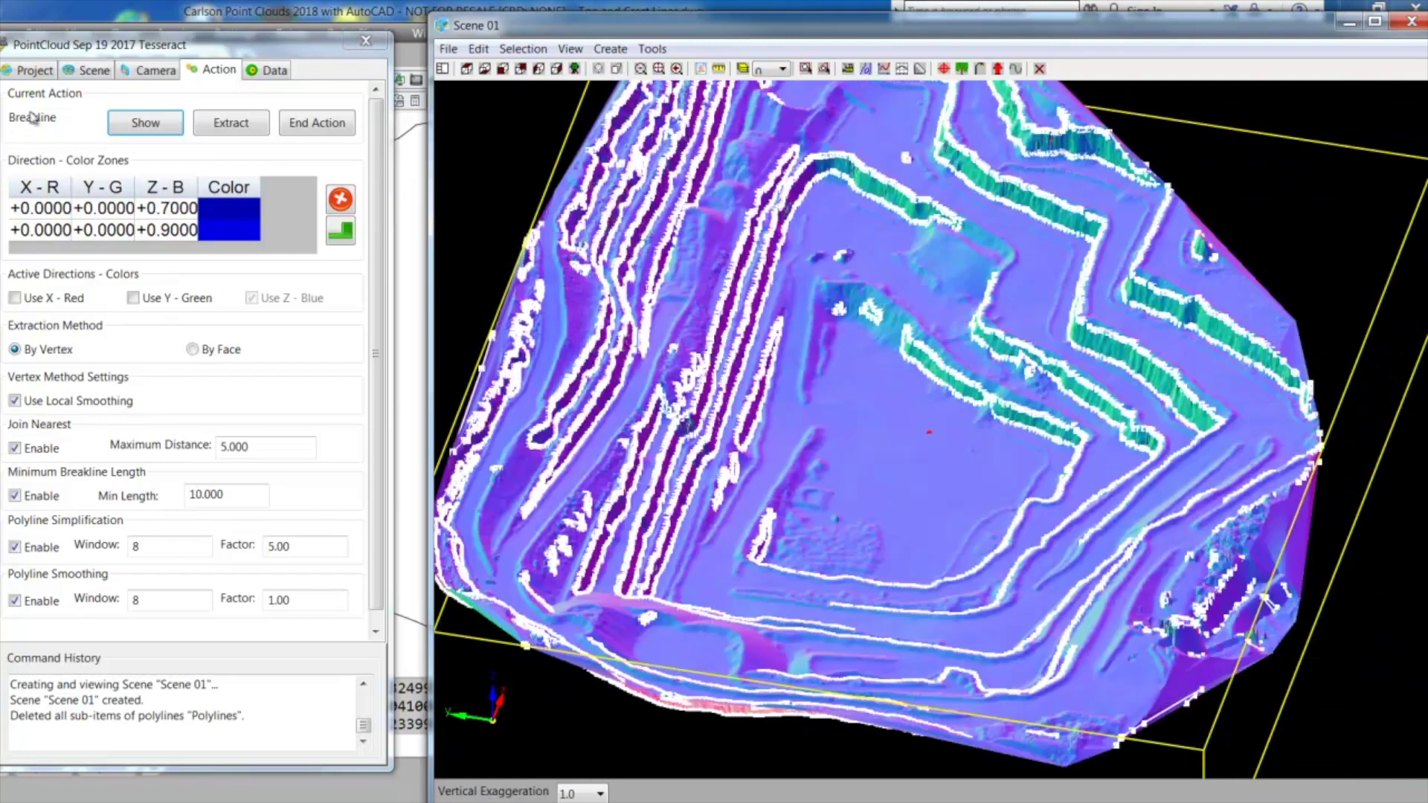
{"action": "left_click", "coordinate": [92, 74]}
{"action": "left_click", "coordinate": [31, 73]}
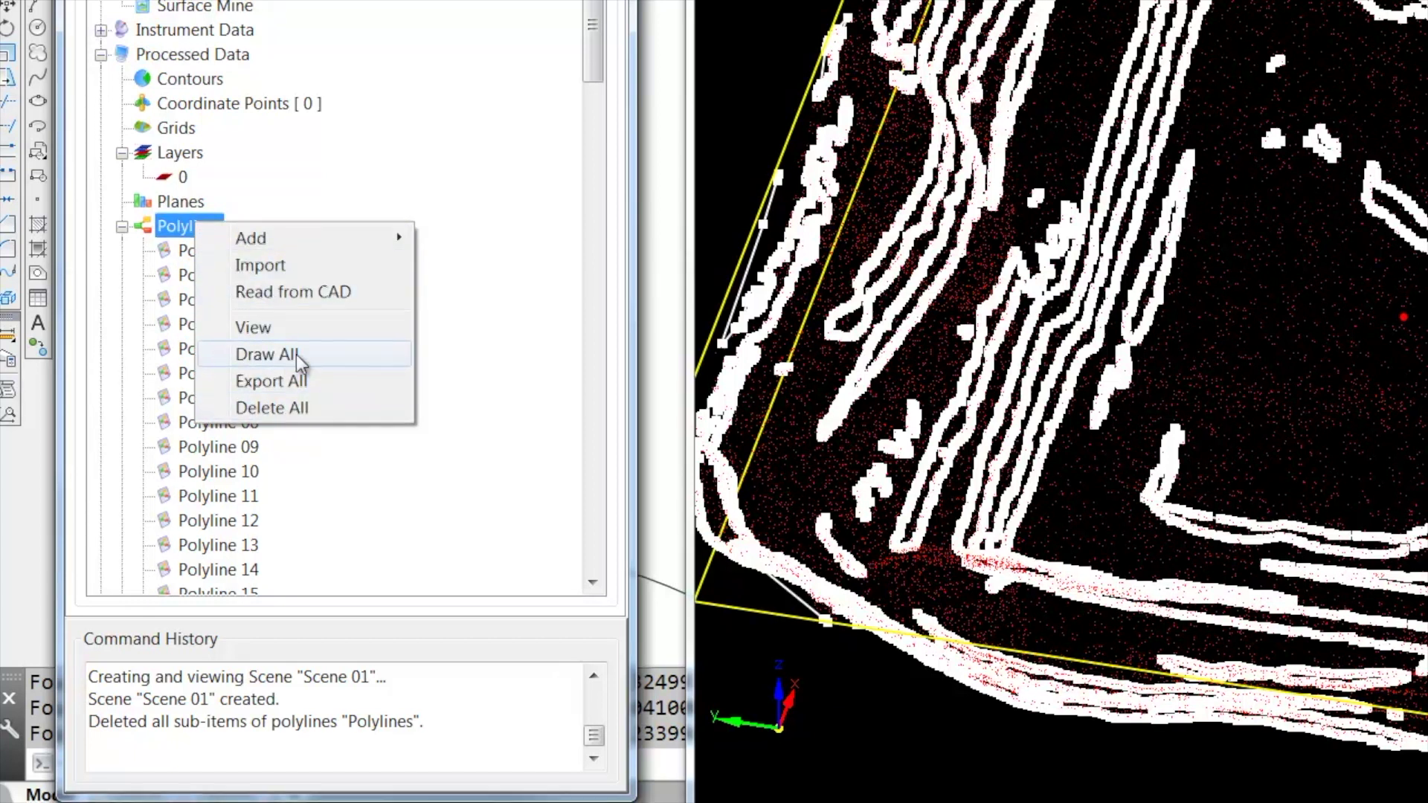
- Draw all 113 extracted polylines into the AutoCAD drawing, keeping Remove from Drawing and re-insert
{"action": "left_click", "coordinate": [301, 360]}
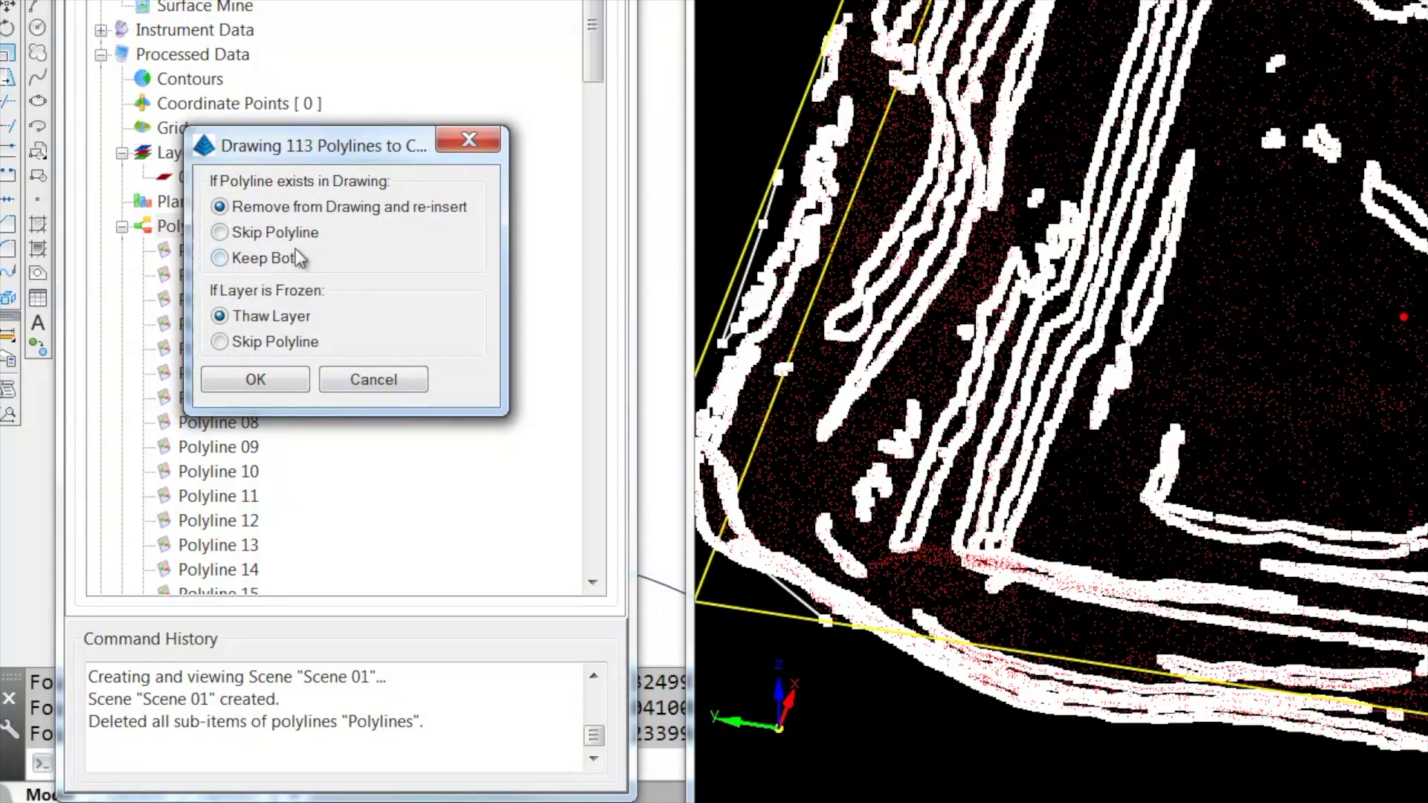
{"action": "left_click", "coordinate": [256, 381]}
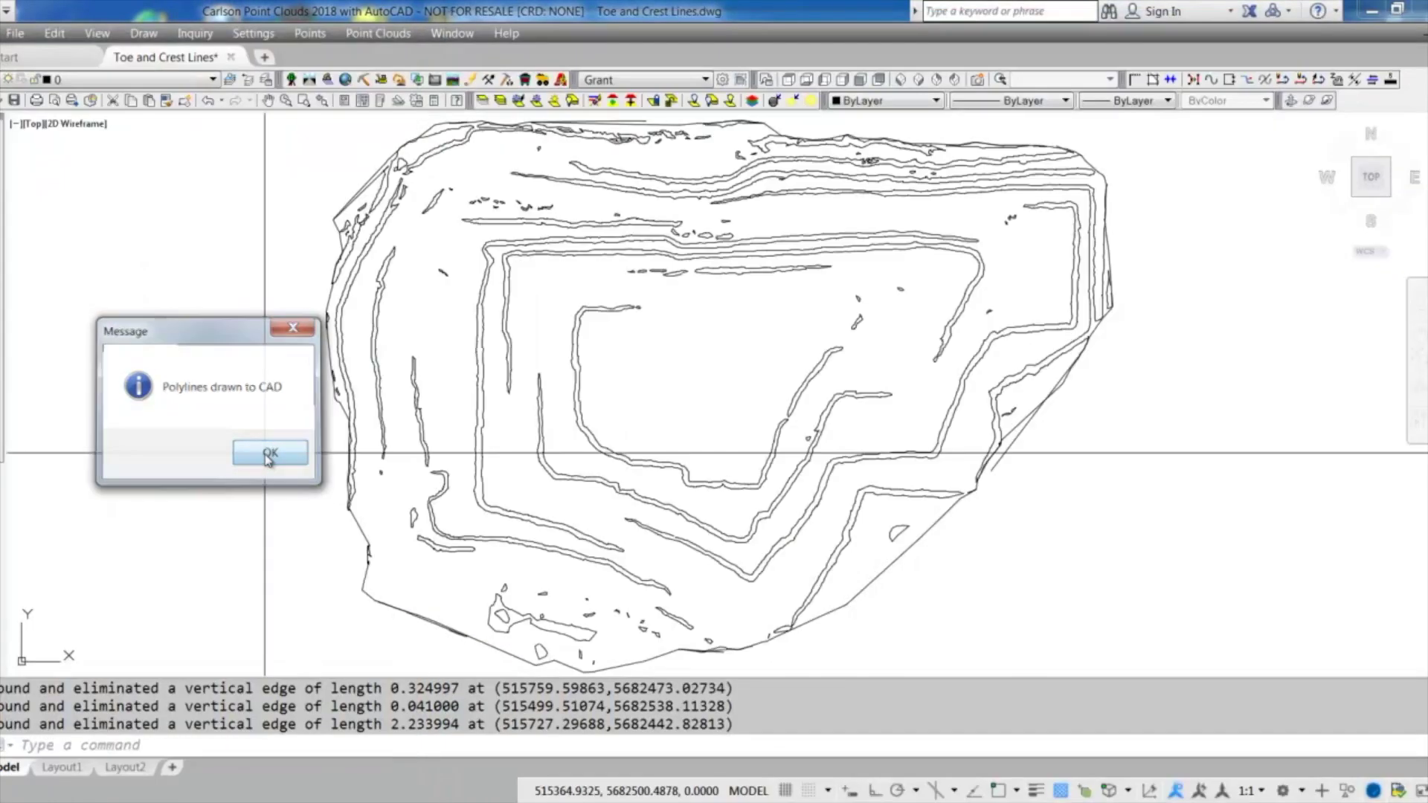
- Dismiss the Polylines drawn message and switch the drawing to Front, then SE Isometric view
{"action": "left_click", "coordinate": [270, 455]}
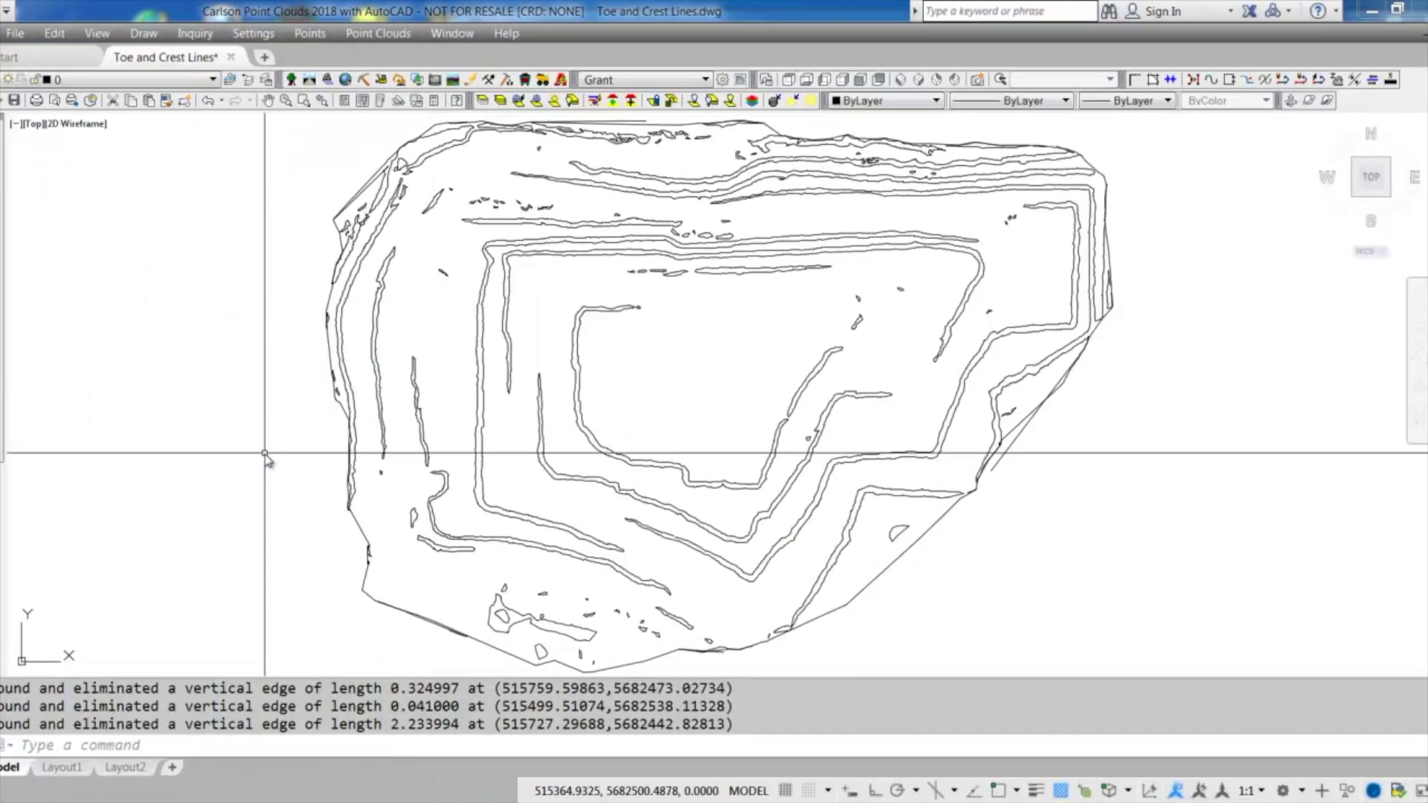
{"action": "middle_click_drag", "start_coordinate": [545, 424], "coordinate": [566, 412]}
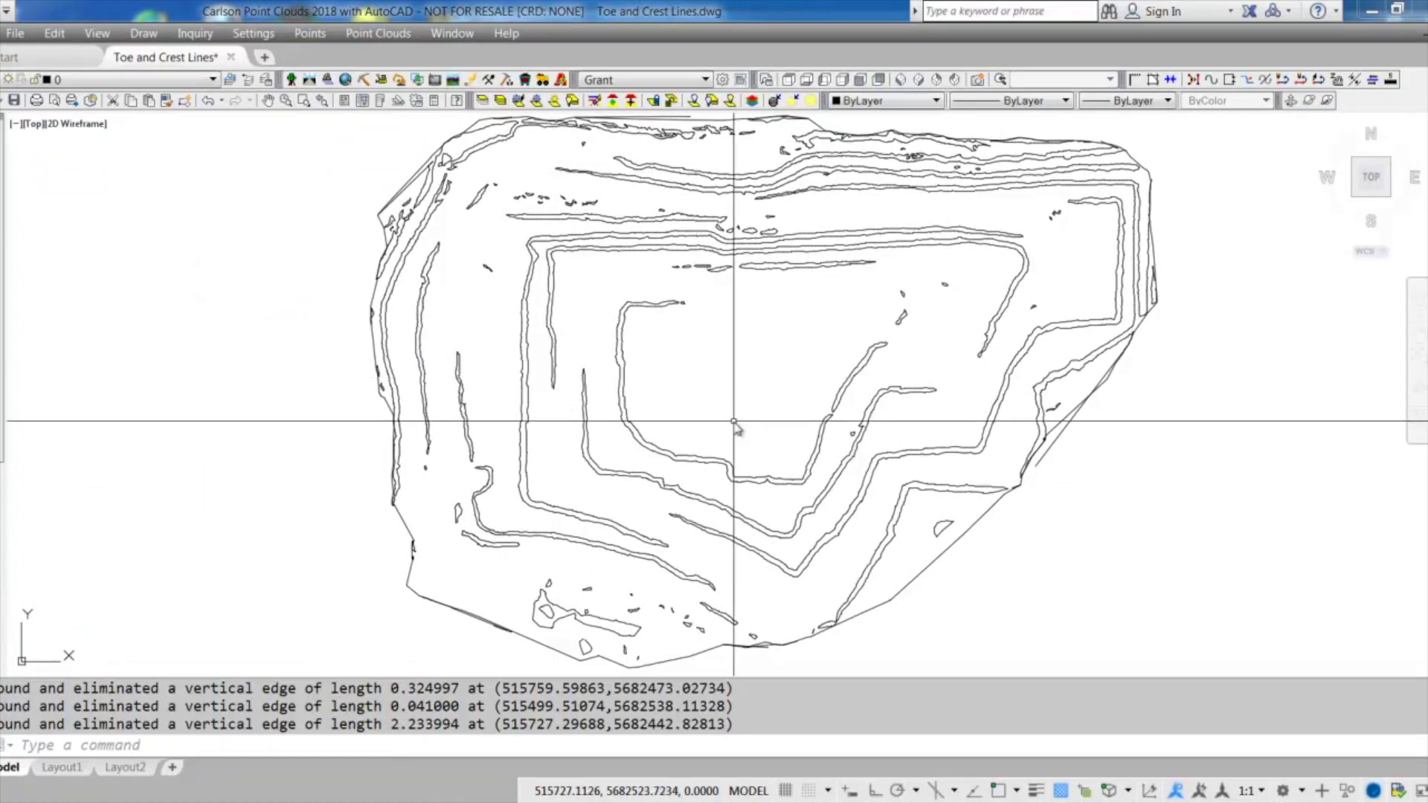
{"action": "scroll", "coordinate": [799, 237], "scroll_direction": "up", "scroll_amount": 4}
{"action": "scroll", "coordinate": [816, 338], "scroll_direction": "down", "scroll_amount": 5}
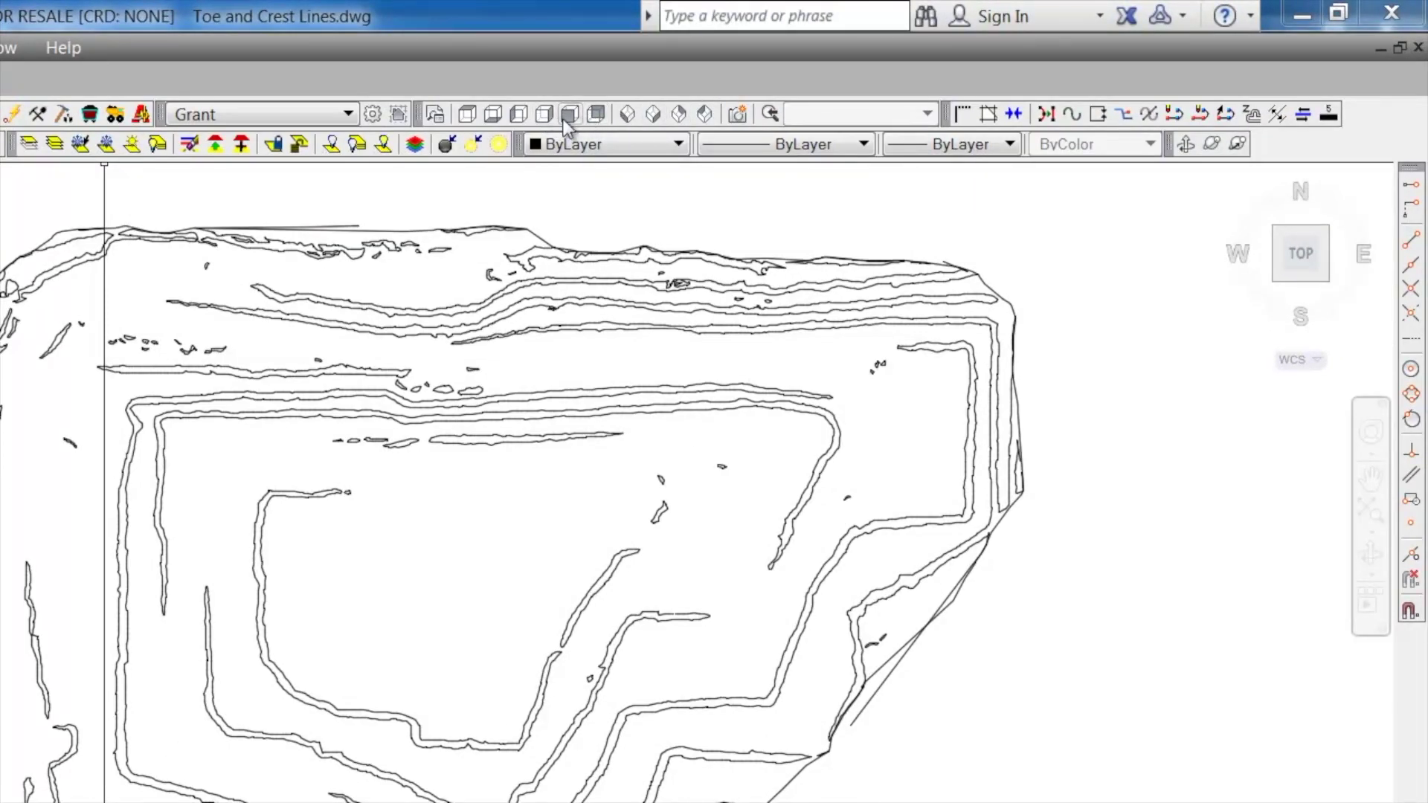
{"action": "left_click", "coordinate": [568, 116]}
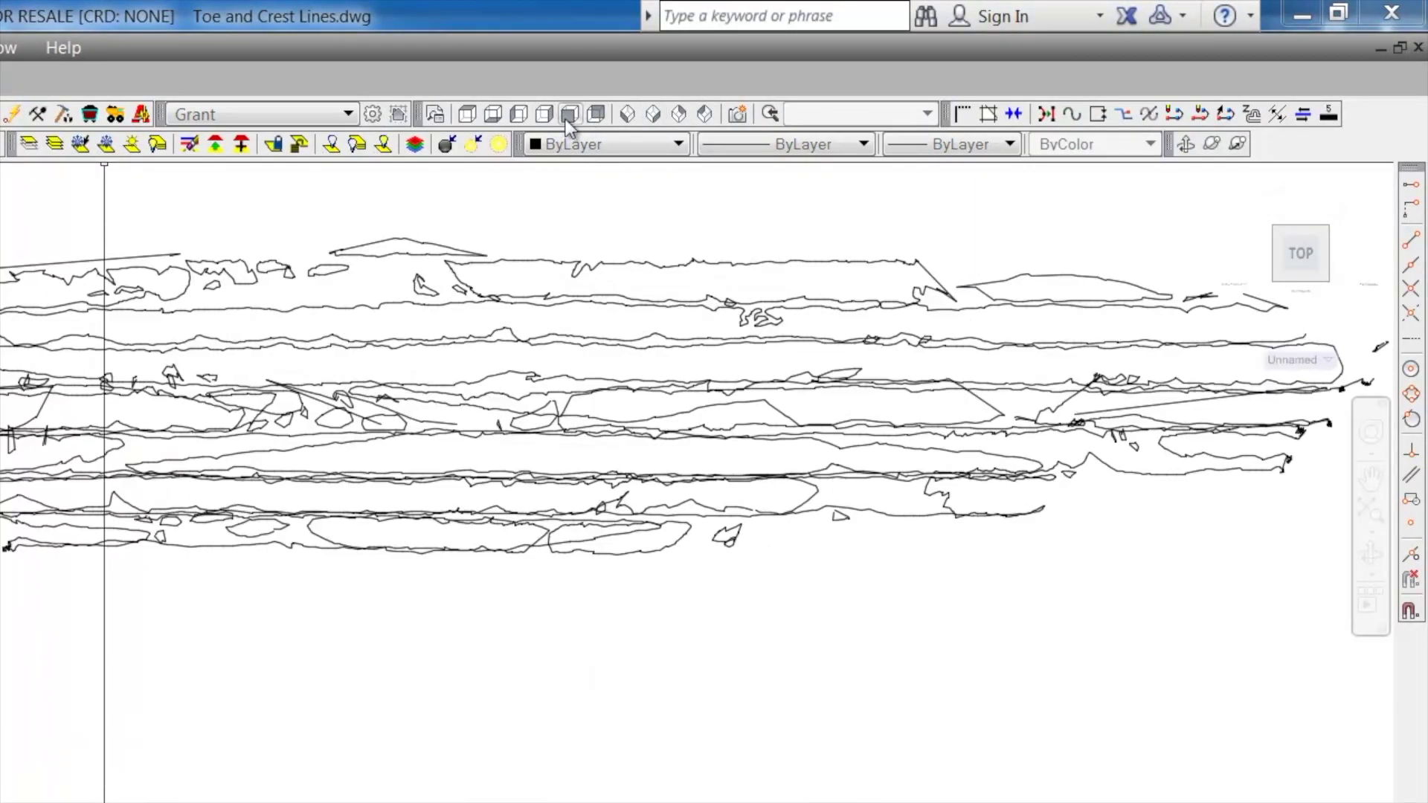
{"action": "left_click", "coordinate": [653, 113]}
- Free Orbit the toe and crest lines around the pit to inspect them in 3D
{"action": "middle_click_drag", "start_coordinate": [893, 605], "coordinate": [742, 628]}
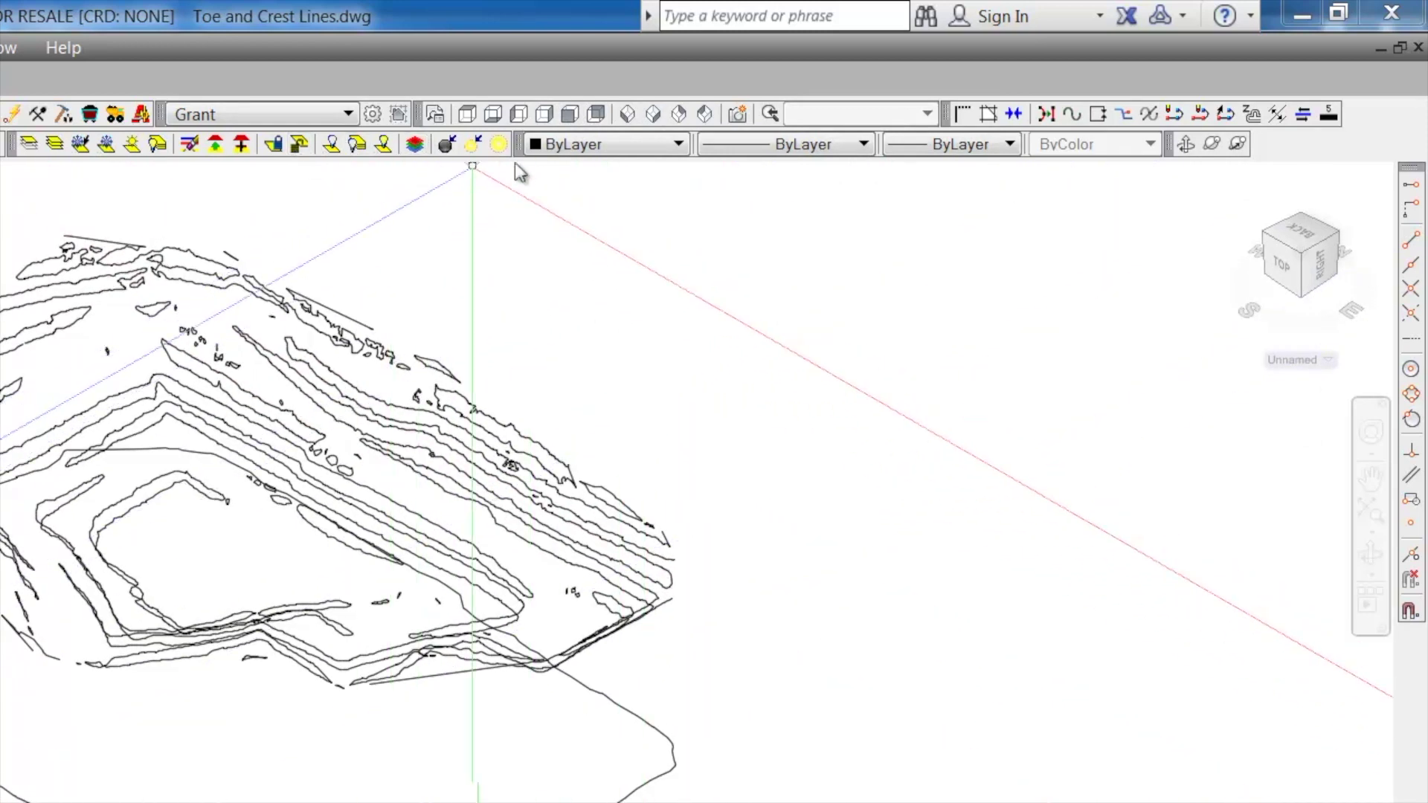
{"action": "left_click", "coordinate": [1213, 144]}
{"action": "left_click_drag", "start_coordinate": [637, 628], "coordinate": [606, 590]}
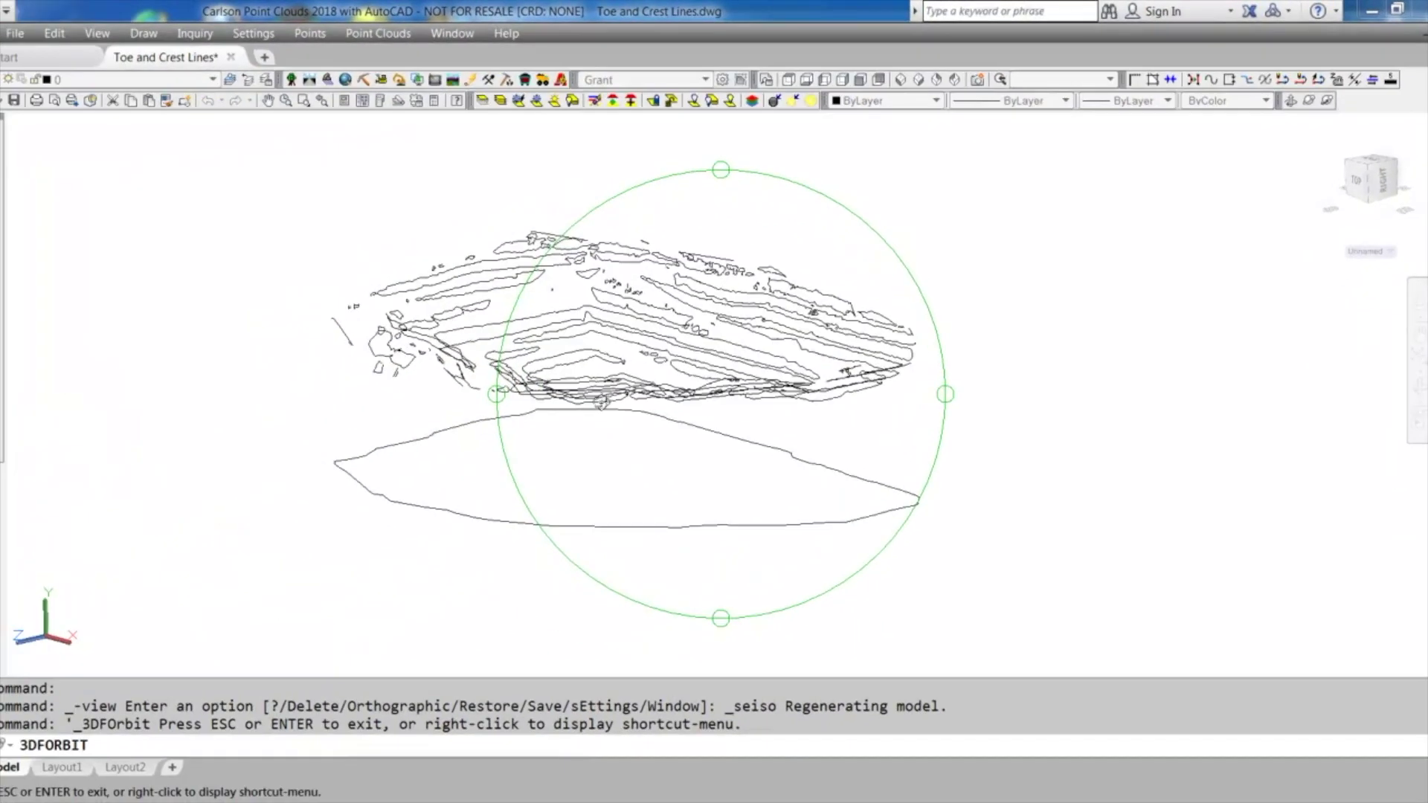
{"action": "left_click_drag", "start_coordinate": [601, 402], "coordinate": [614, 446]}
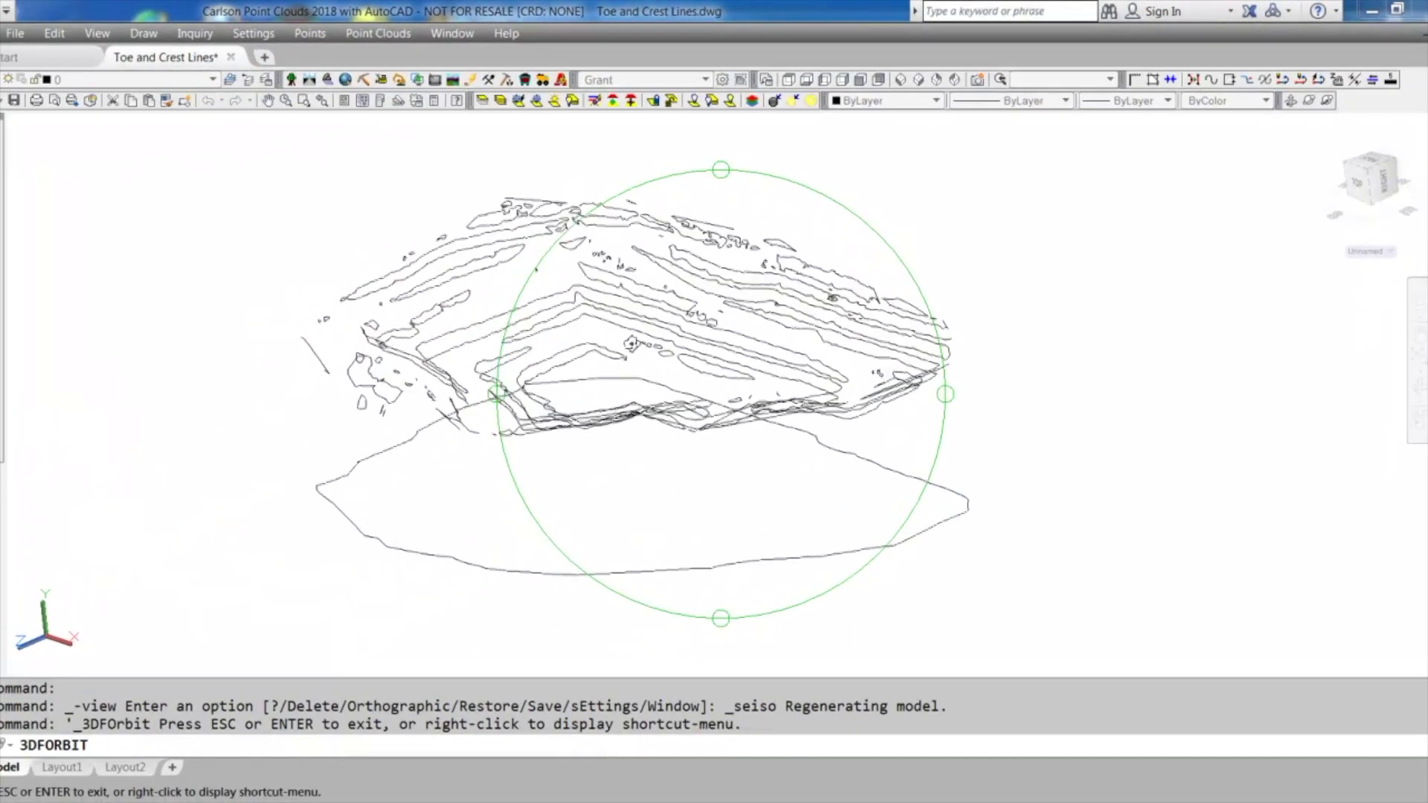
{"action": "scroll", "coordinate": [626, 369], "scroll_direction": "up", "scroll_amount": 5}
{"action": "left_click_drag", "start_coordinate": [626, 369], "coordinate": [987, 414]}
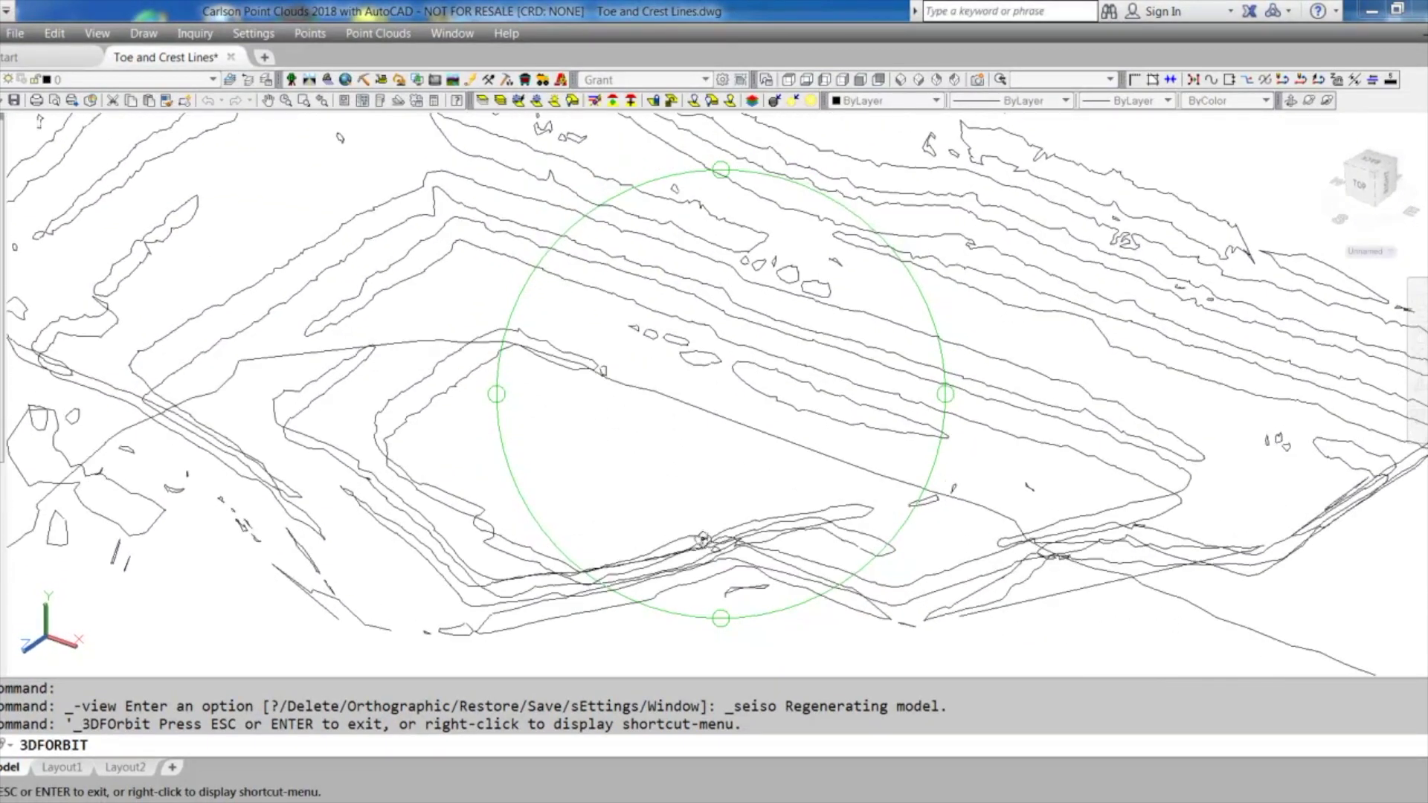